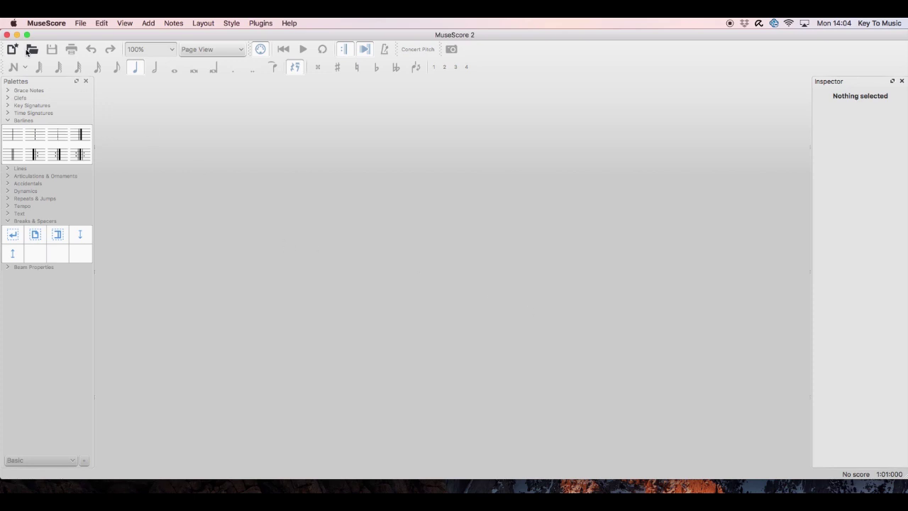
Start a new score titled 'Let It Be'
click(79, 23)
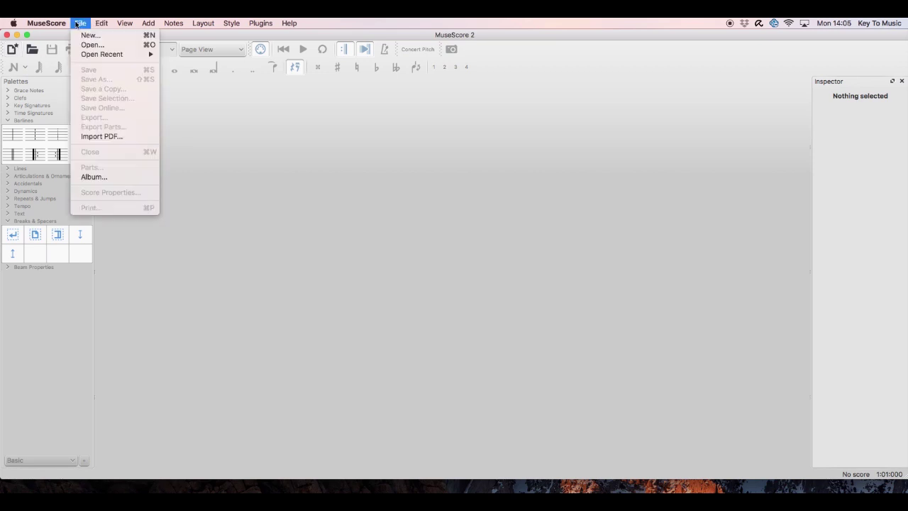
click(89, 35)
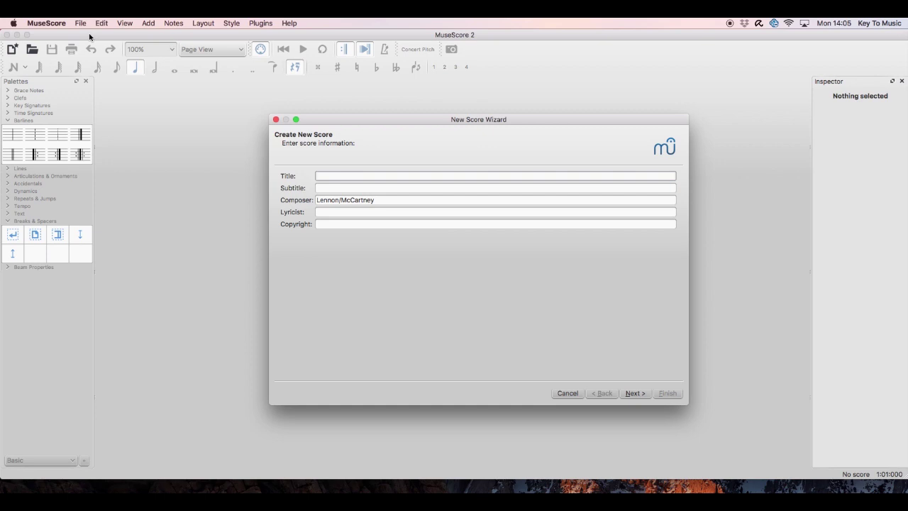
text(Let It Be)
click(635, 393)
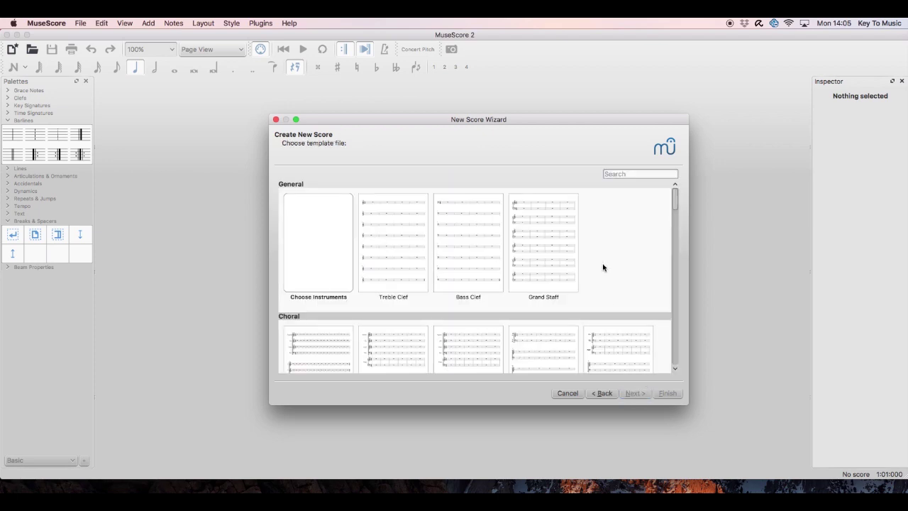
Choose the Treble Clef template, keep C major, set 4/4 time with 32 bars, and finish
scroll(393, 251, down, 1)
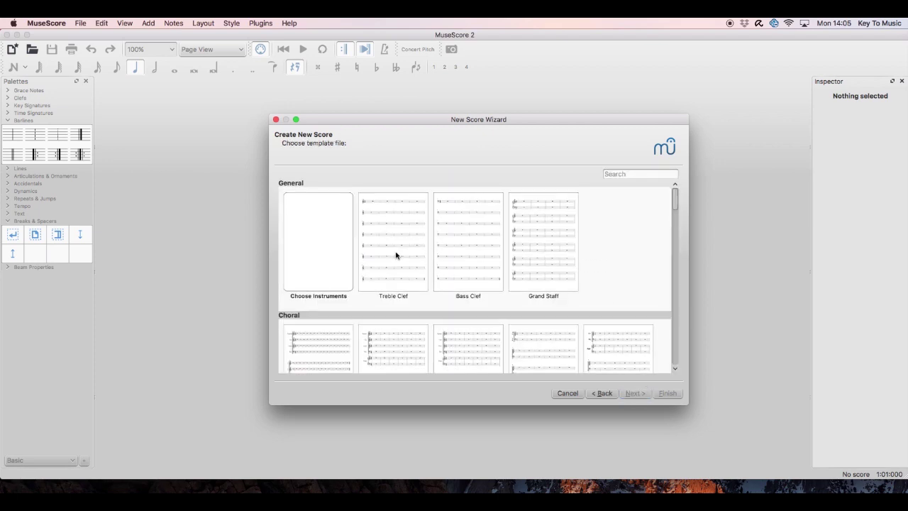
double_click(396, 255)
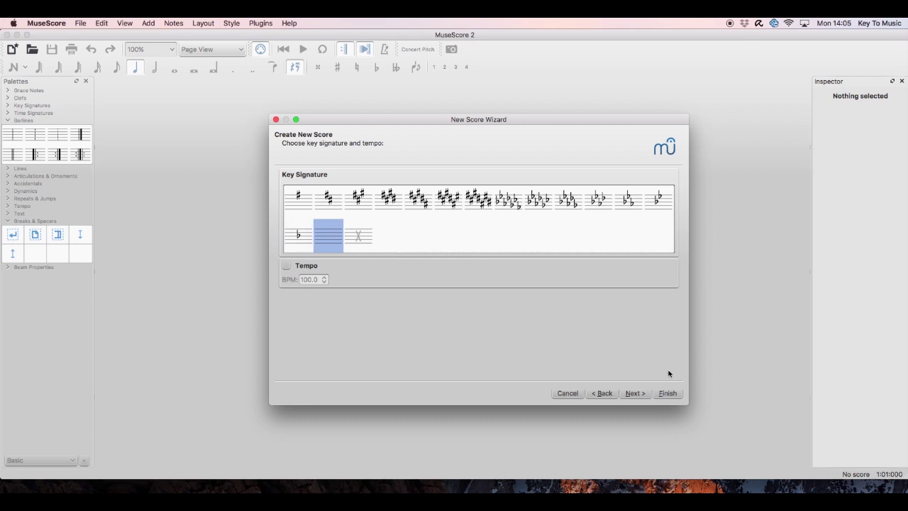
click(629, 394)
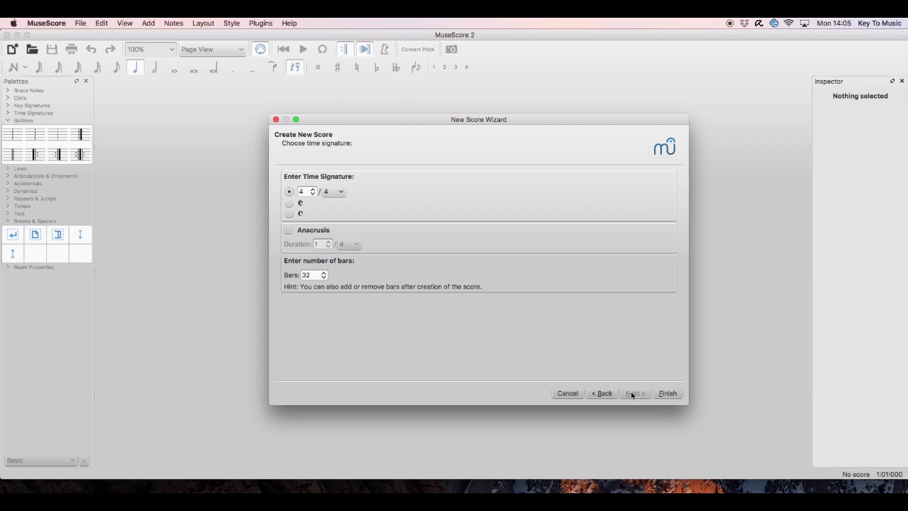
click(331, 192)
click(327, 219)
double_click(310, 275)
click(361, 303)
click(665, 390)
click(664, 392)
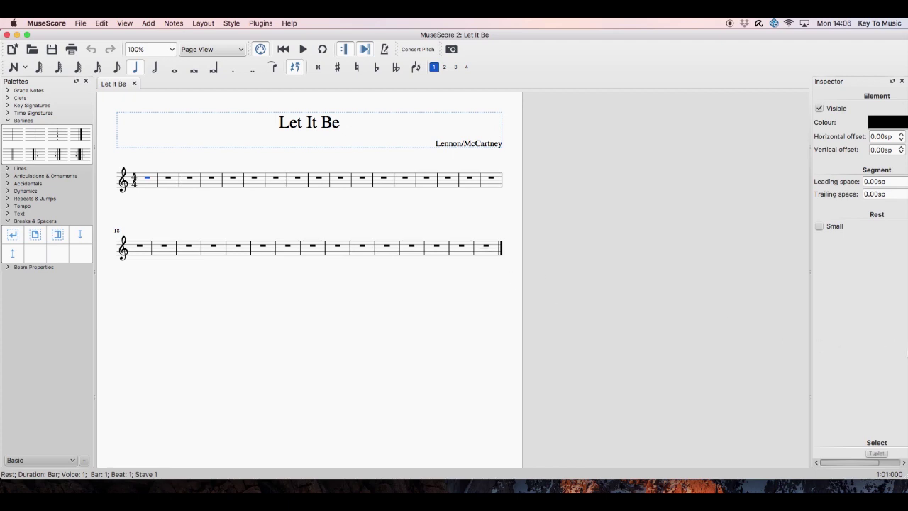
Narrow the program window, shift it right, and select bar 1 of the score
drag(905, 350, 774, 340)
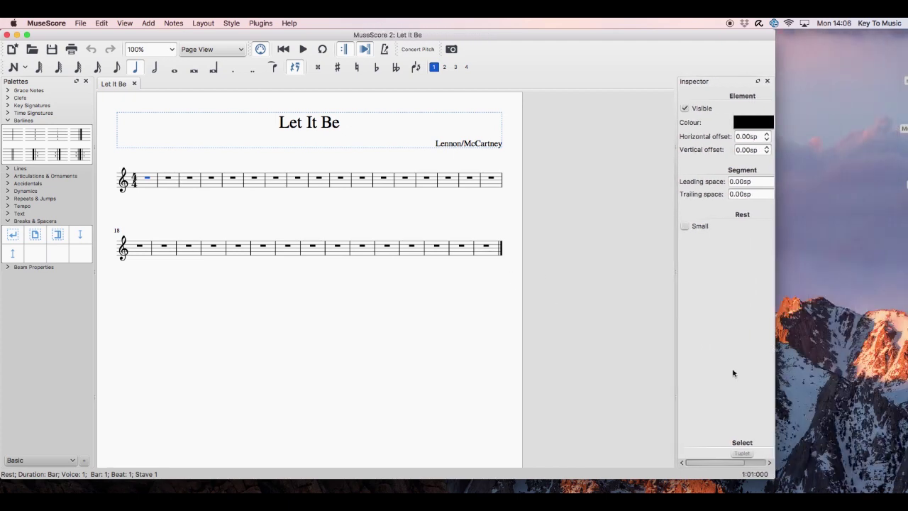
drag(497, 35, 564, 39)
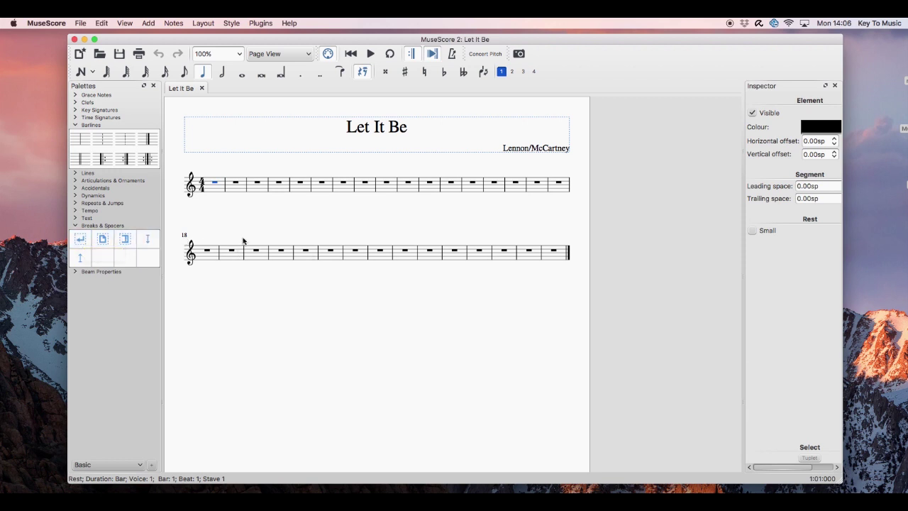
scroll(243, 241, left, 2)
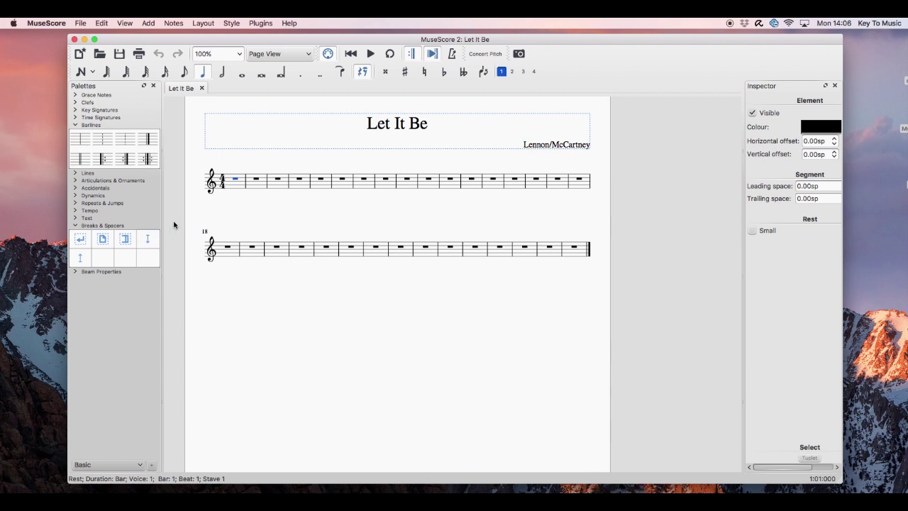
click(235, 186)
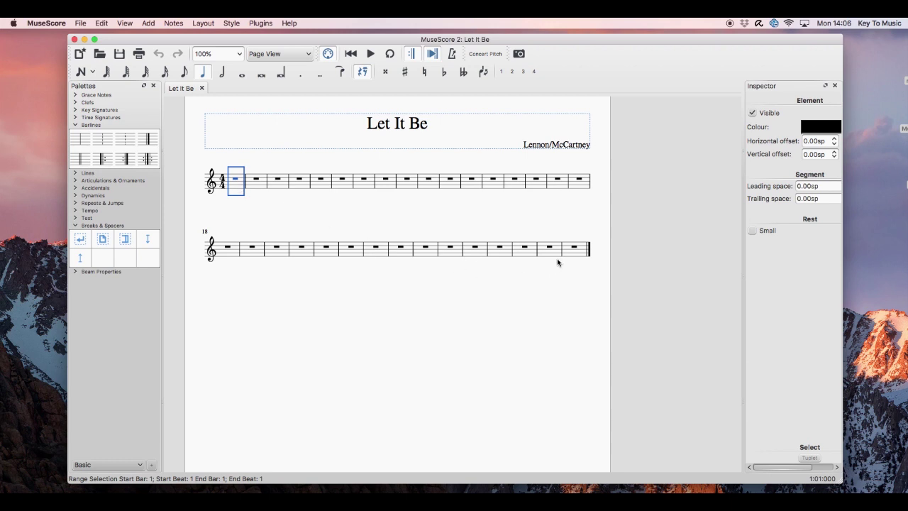
Select all 32 bars, make their rests invisible, then clear the selection
shift+click(581, 256)
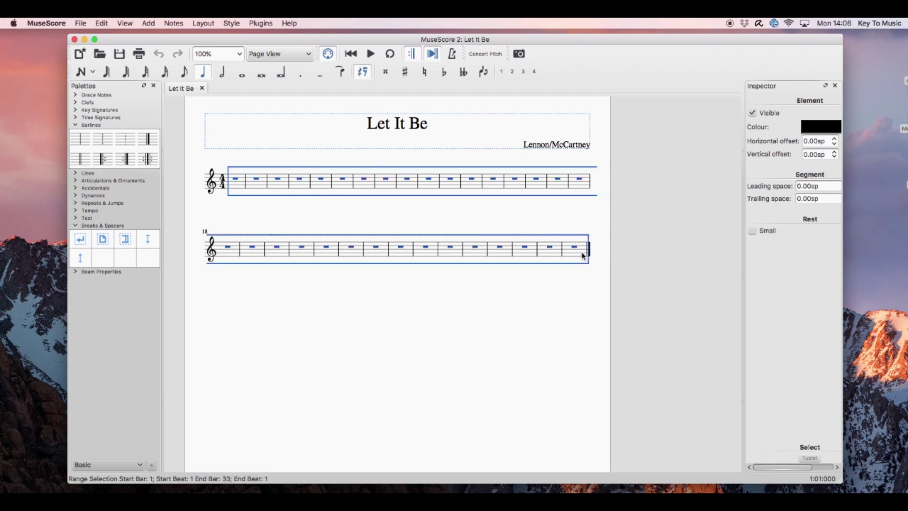
key(v)
scroll(560, 269, left, 1)
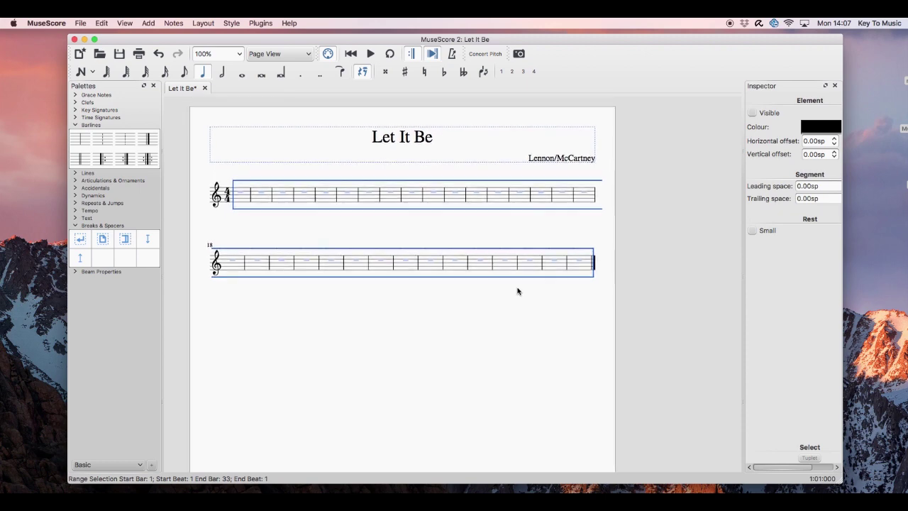
scroll(517, 291, up, 2)
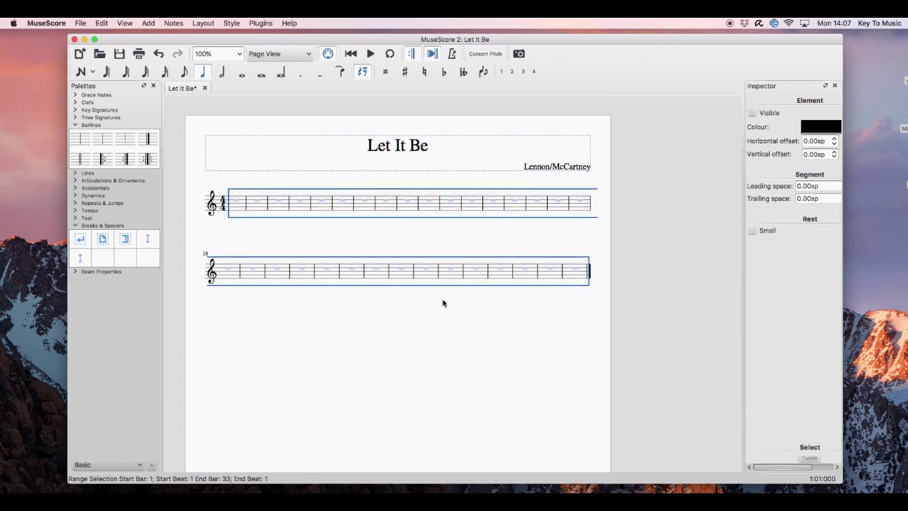
key(Escape)
scroll(441, 301, up, 3)
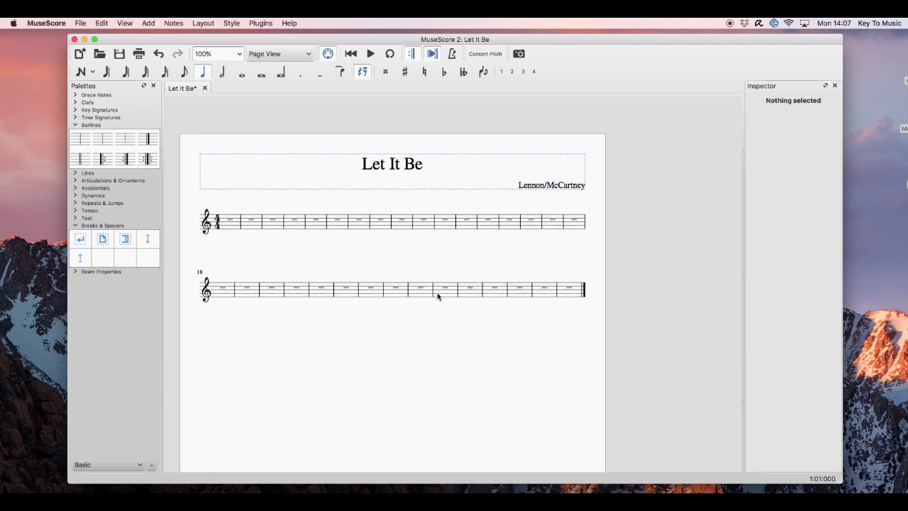
scroll(436, 267, left, 1)
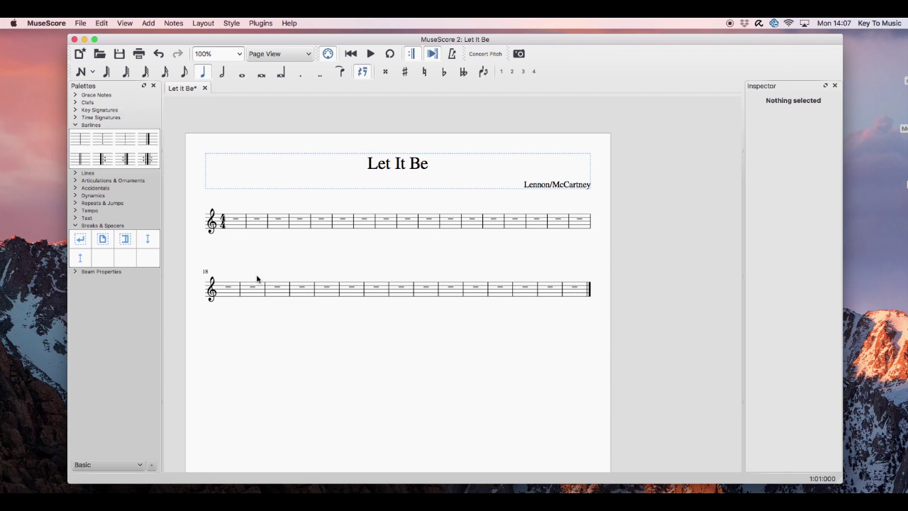
scroll(257, 279, left, 1)
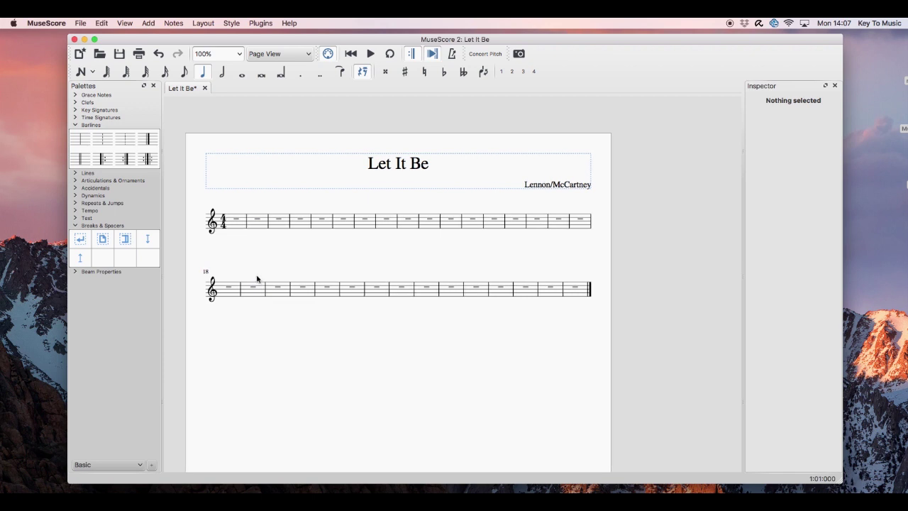
Enter a C chord symbol on beat 1 of bar 1
click(235, 225)
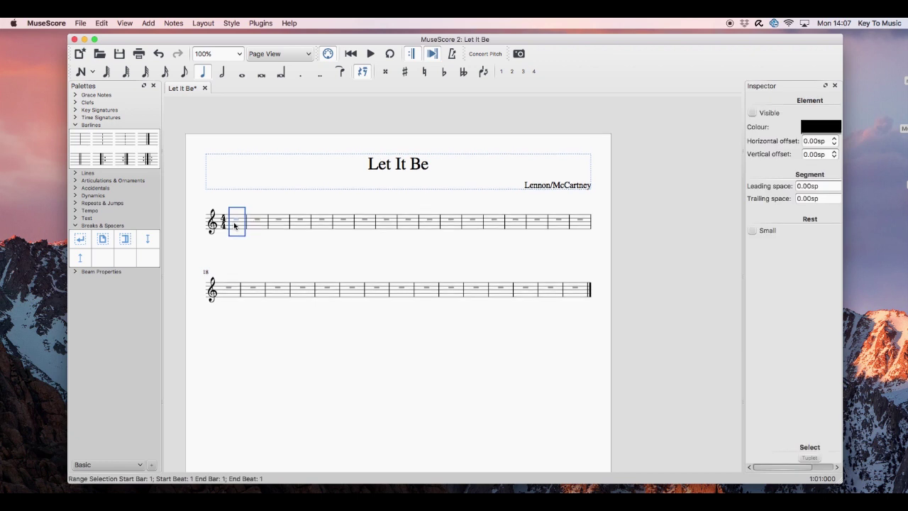
scroll(234, 226, up, 1)
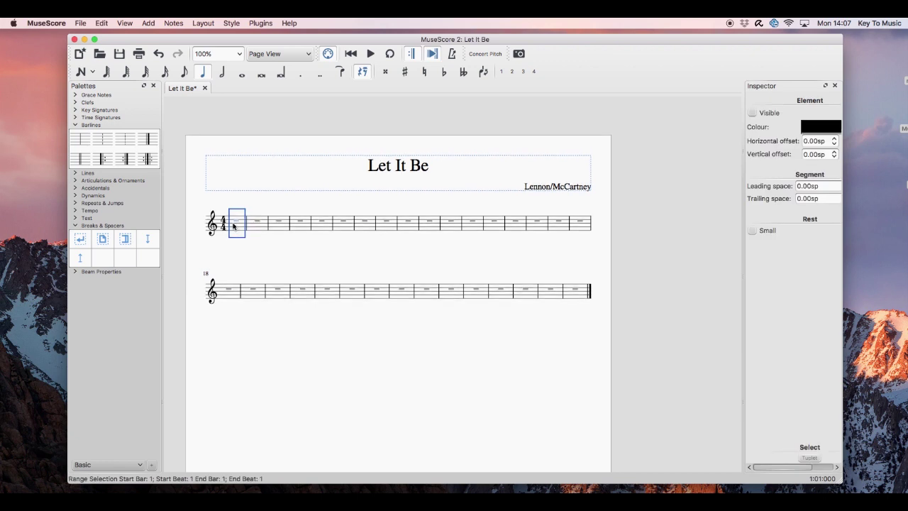
key(super+k)
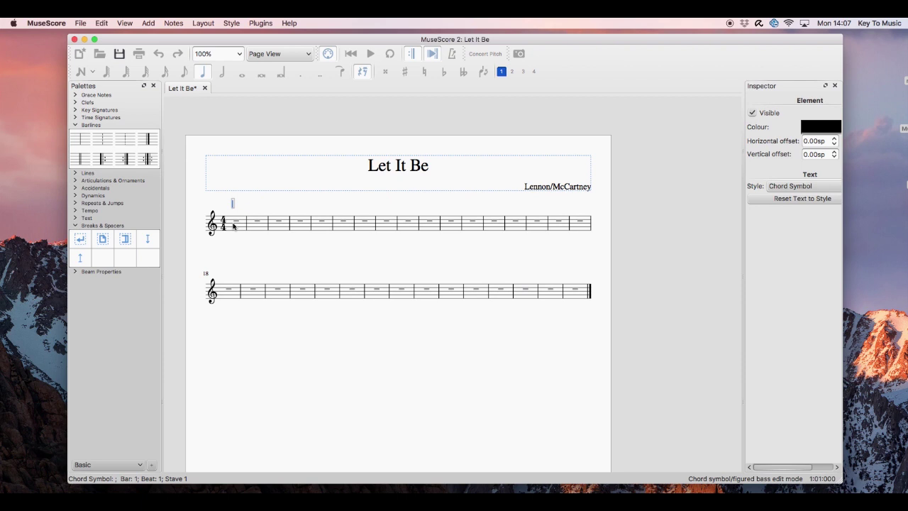
text(C)
text(C)
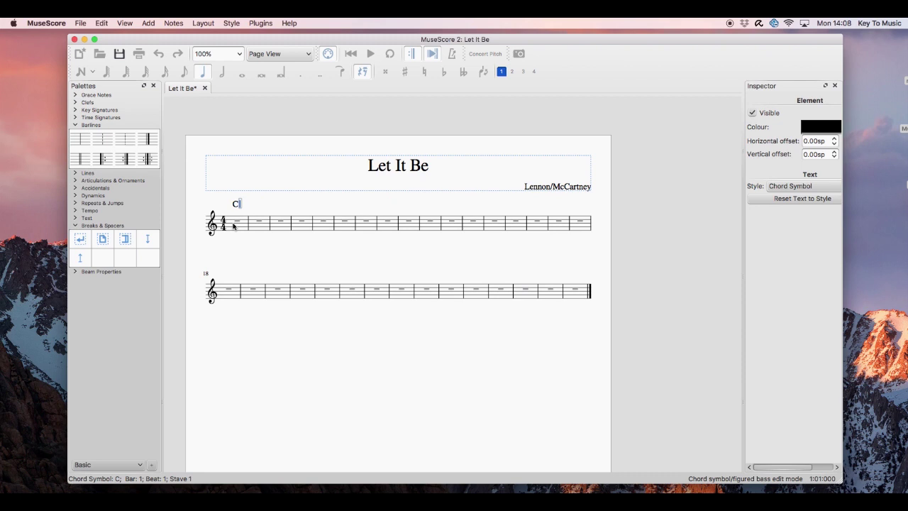
key(space)
Add the G, Am and F chord symbols on the following beats
text(G)
key(space)
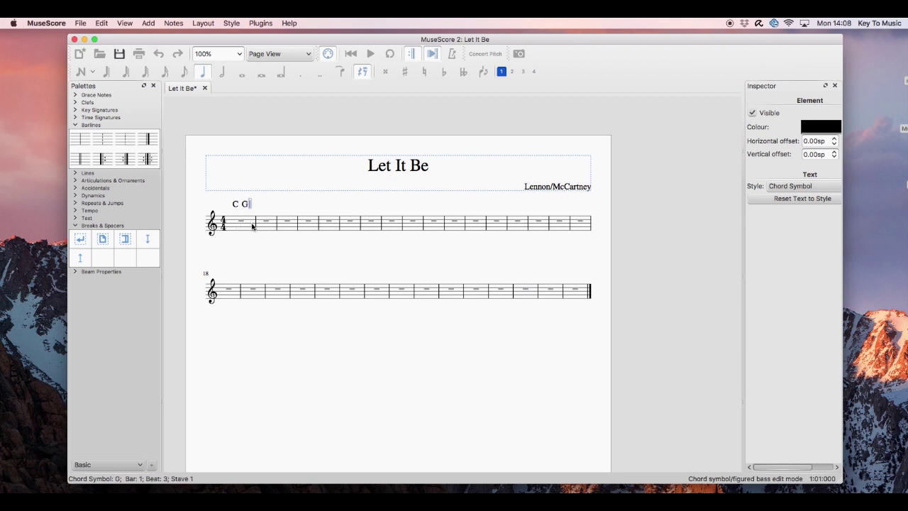
key(space)
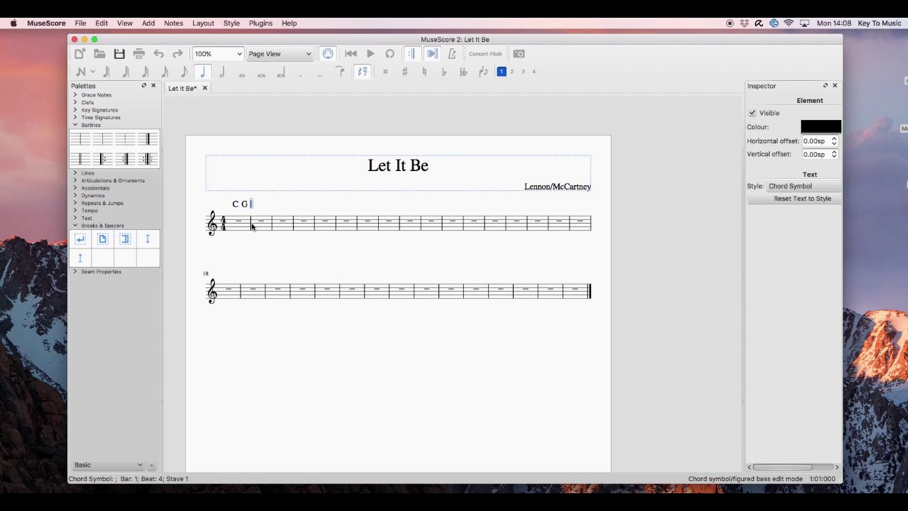
key(space)
text(Am)
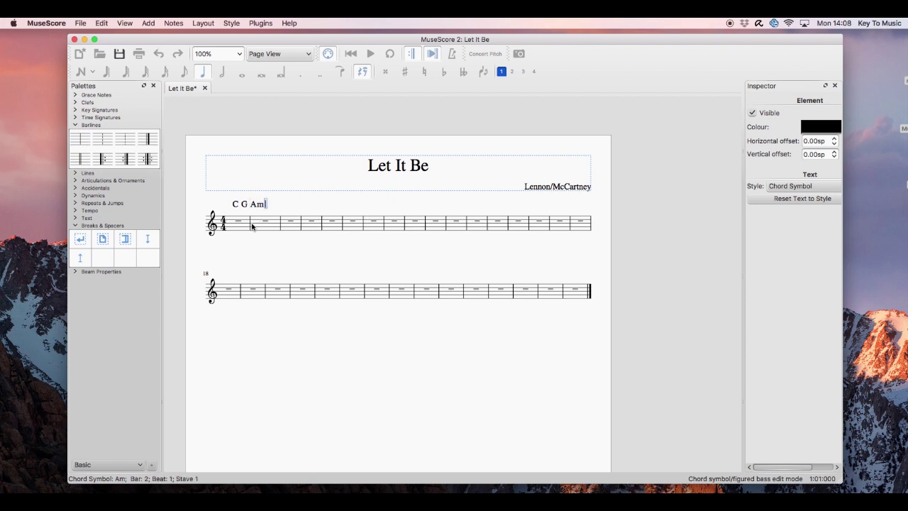
key(space)
text(F)
key(space)
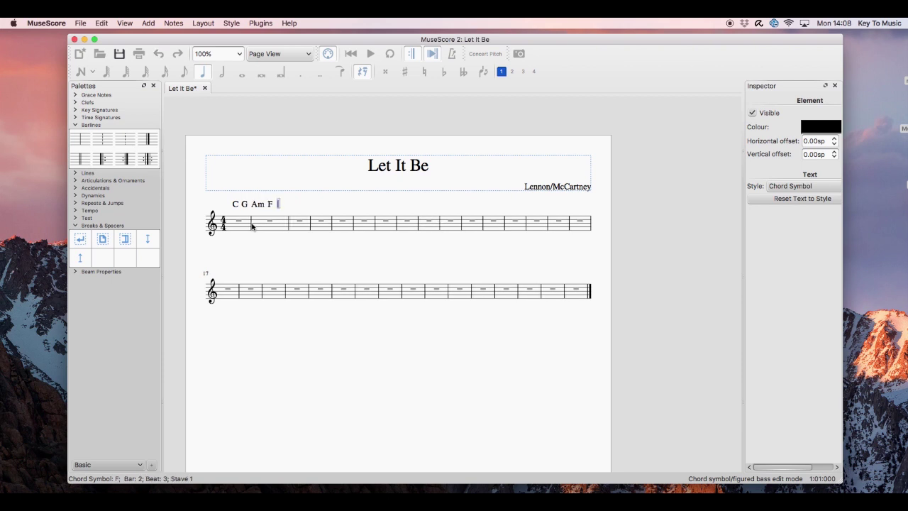
key(space)
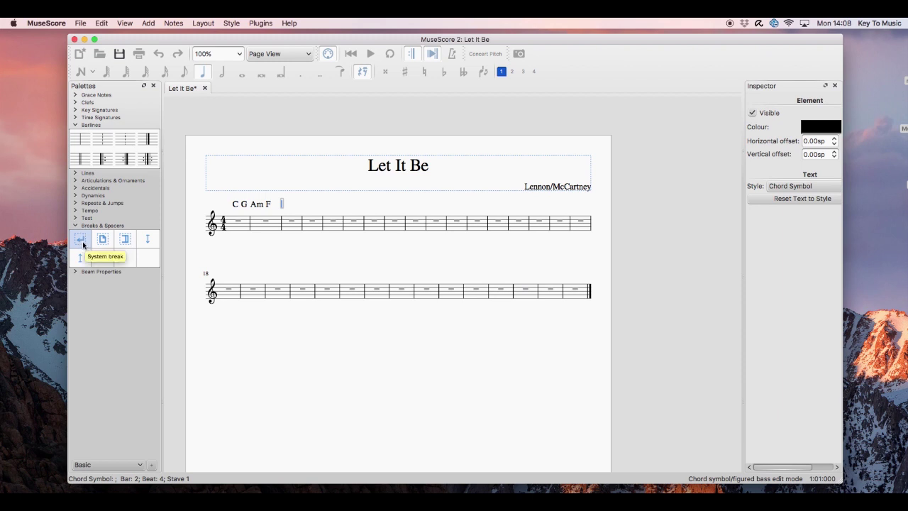
Add system breaks after bars 4, 8 and 12 from the Breaks & Spacers palette
drag(82, 245, 313, 223)
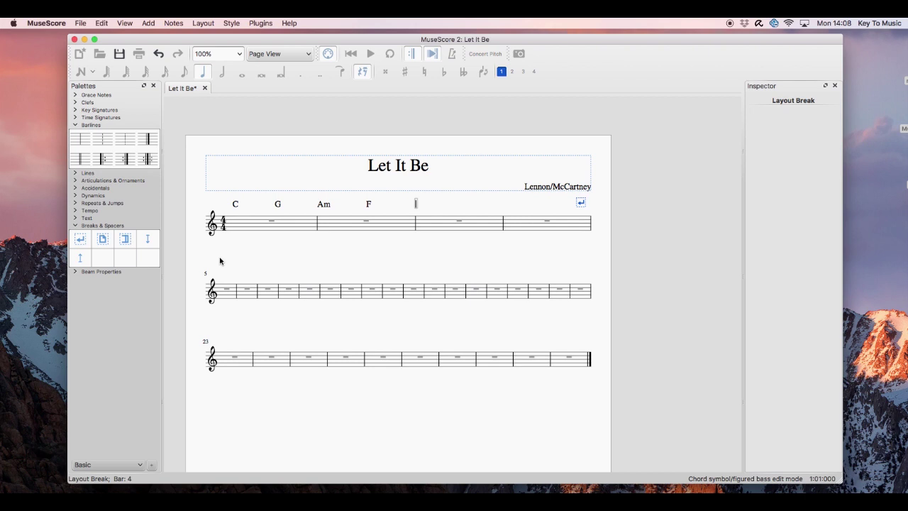
click(81, 242)
drag(154, 259, 287, 290)
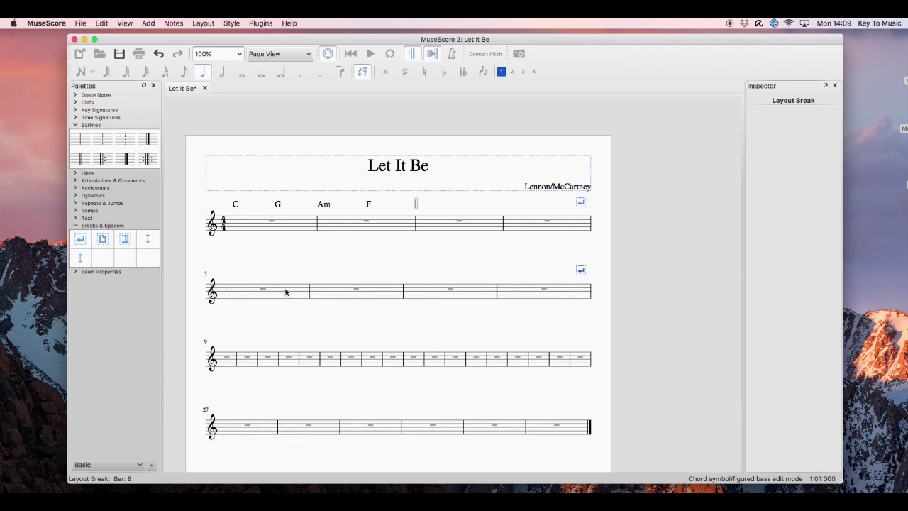
drag(81, 241, 289, 360)
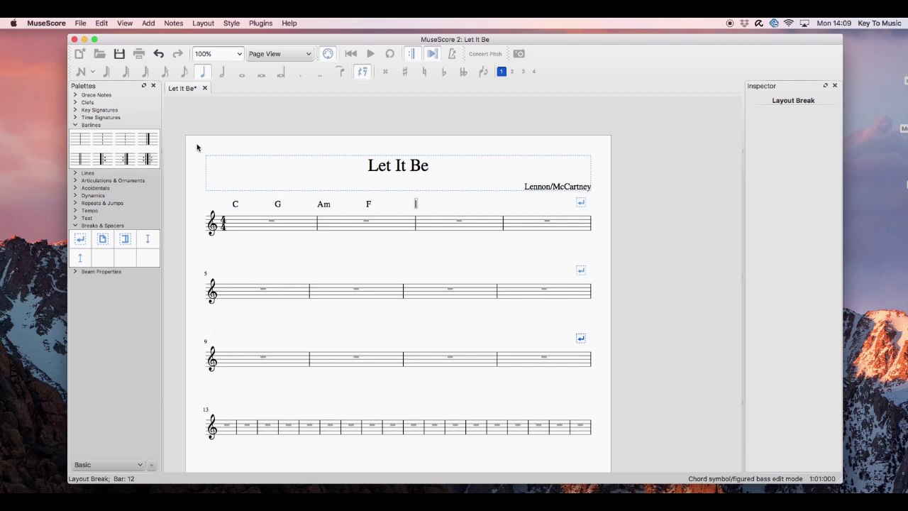
Leave chord symbol entry and zoom in on the score
click(228, 23)
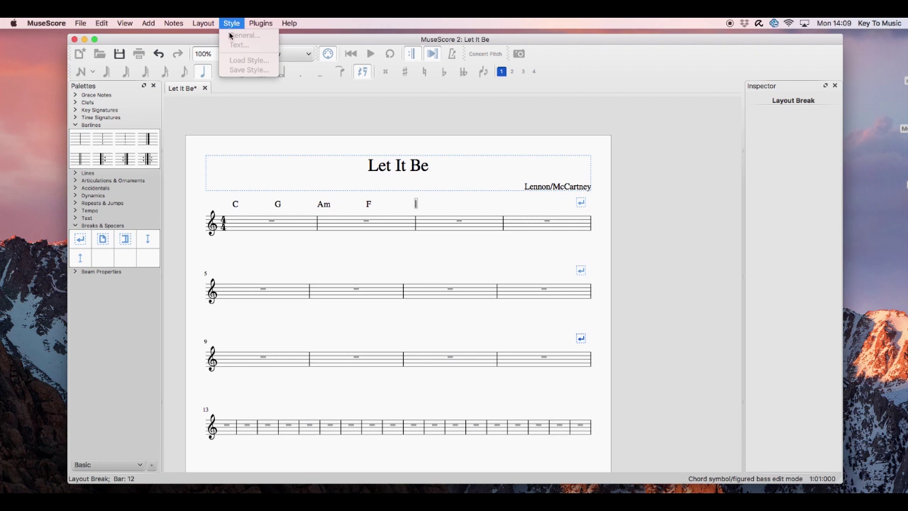
click(237, 142)
key(Escape)
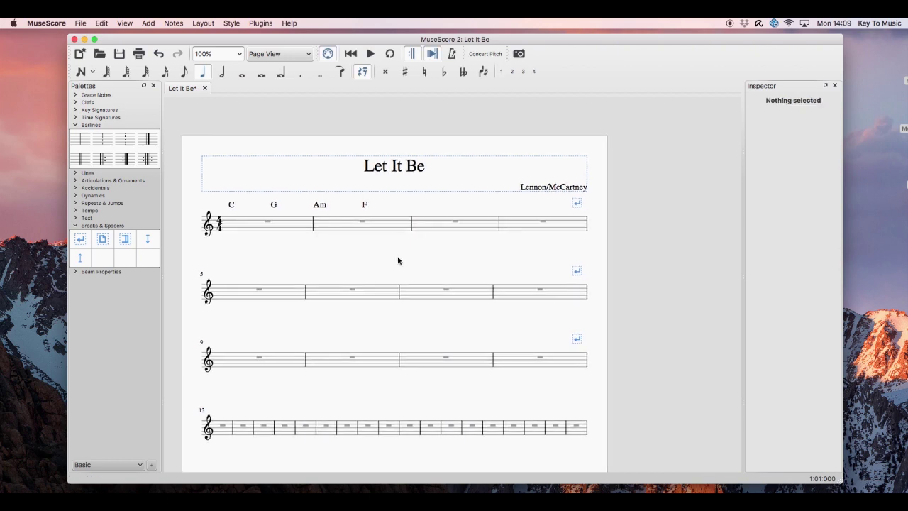
key(ctrl+plus)
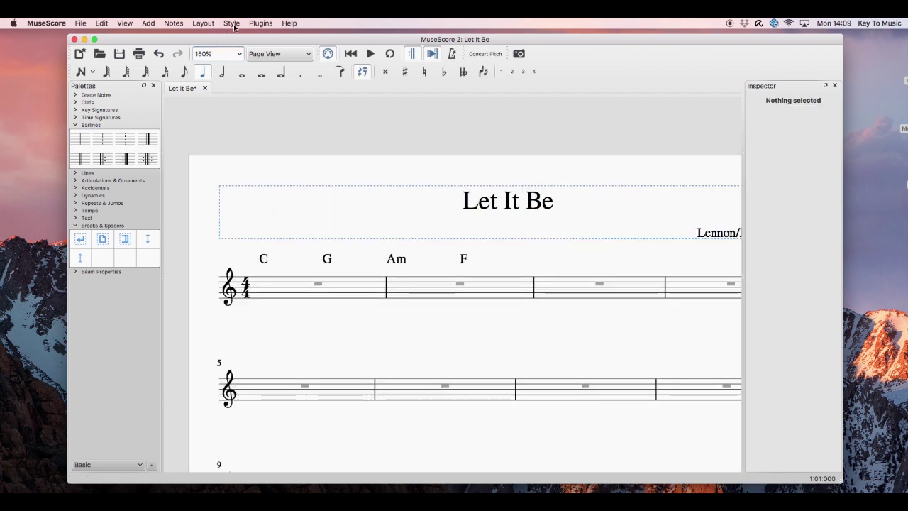
Set Max. system distance to 12.0sp in the General style Page settings and apply it
click(232, 23)
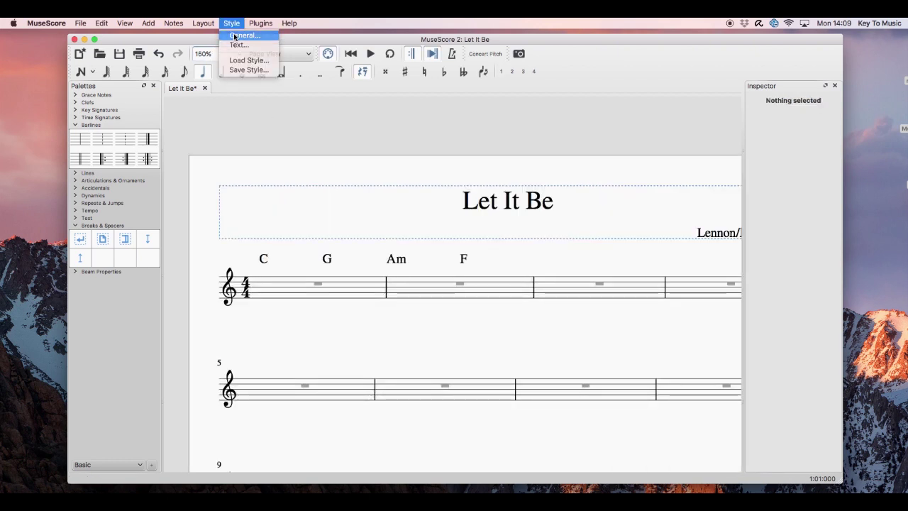
click(238, 35)
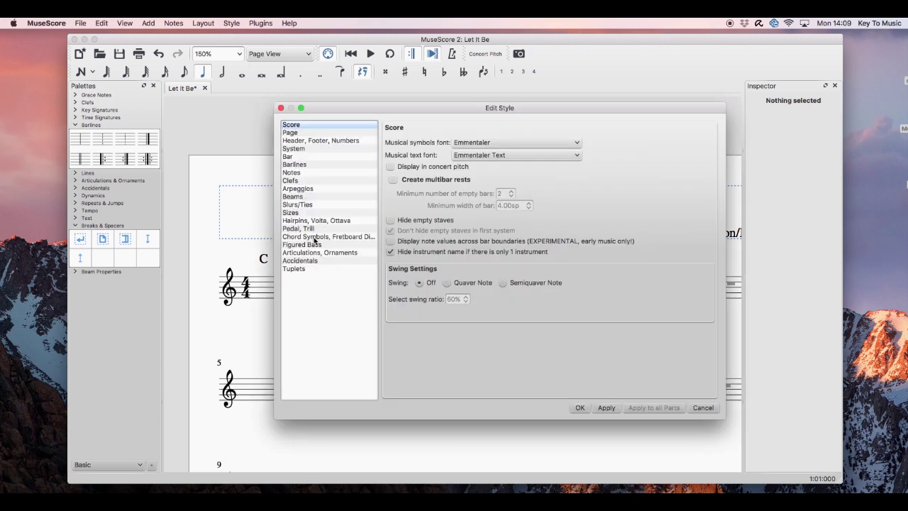
click(298, 134)
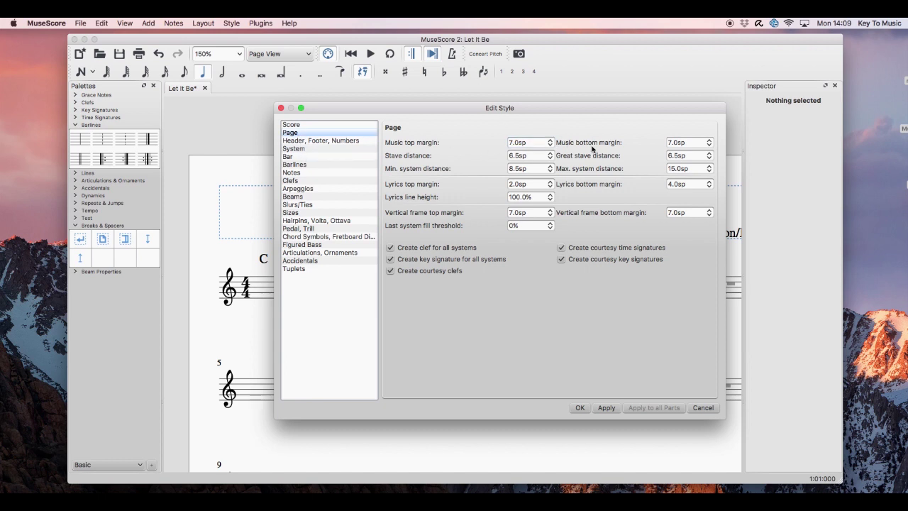
click(709, 166)
click(709, 166)
click(710, 166)
click(709, 165)
click(709, 165)
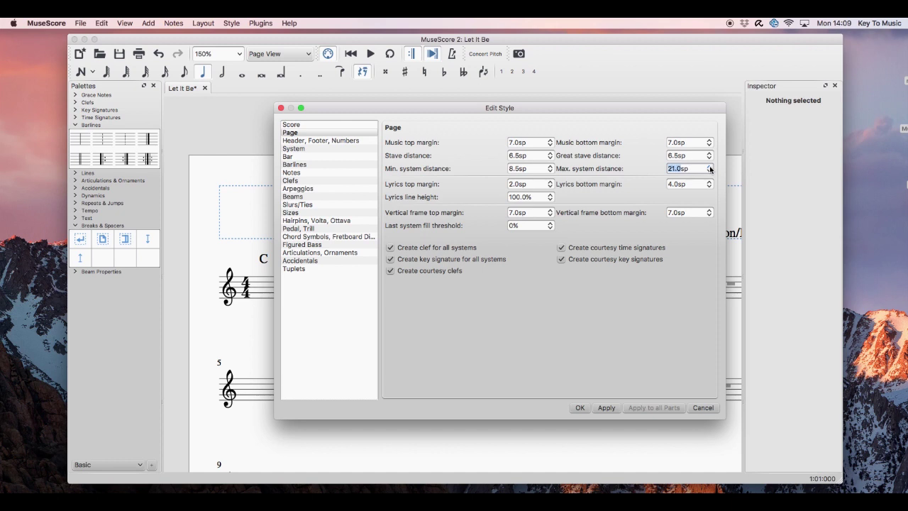
click(710, 165)
click(709, 165)
click(710, 165)
click(709, 166)
click(709, 171)
click(709, 172)
click(709, 172)
click(710, 172)
click(710, 172)
click(709, 171)
click(710, 171)
click(710, 172)
click(709, 172)
click(710, 172)
click(608, 408)
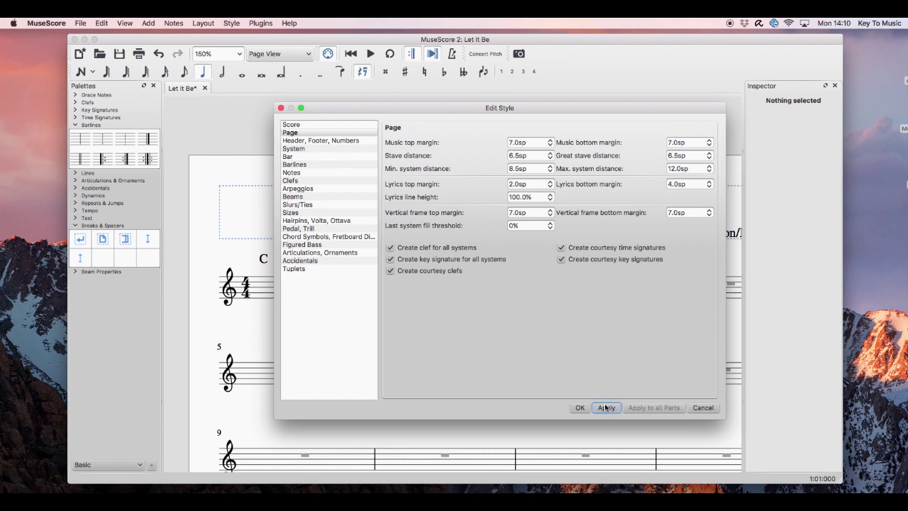
click(579, 409)
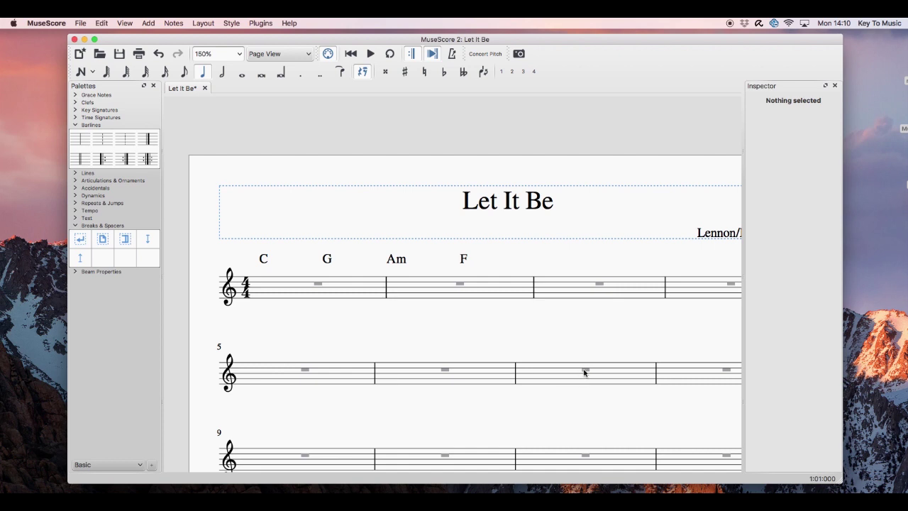
Zoom out, select bar 1, and start note input there
key(ctrl+minus)
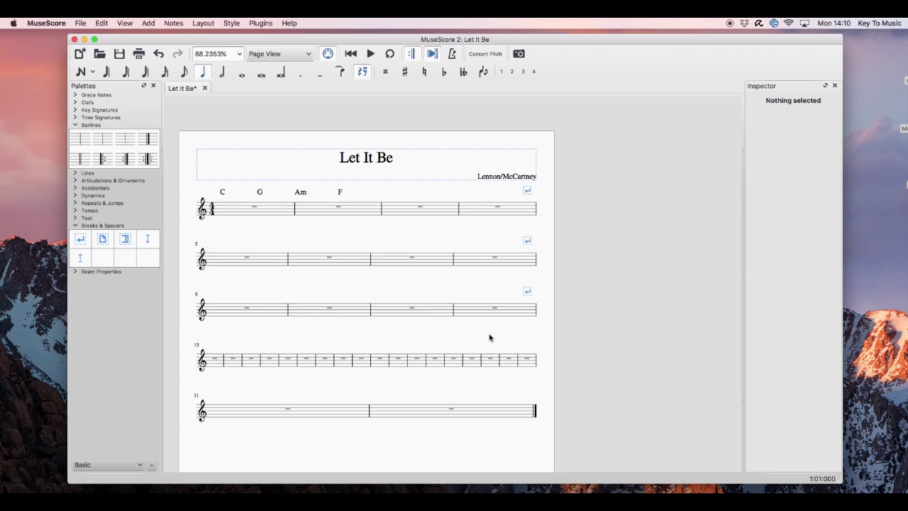
click(227, 211)
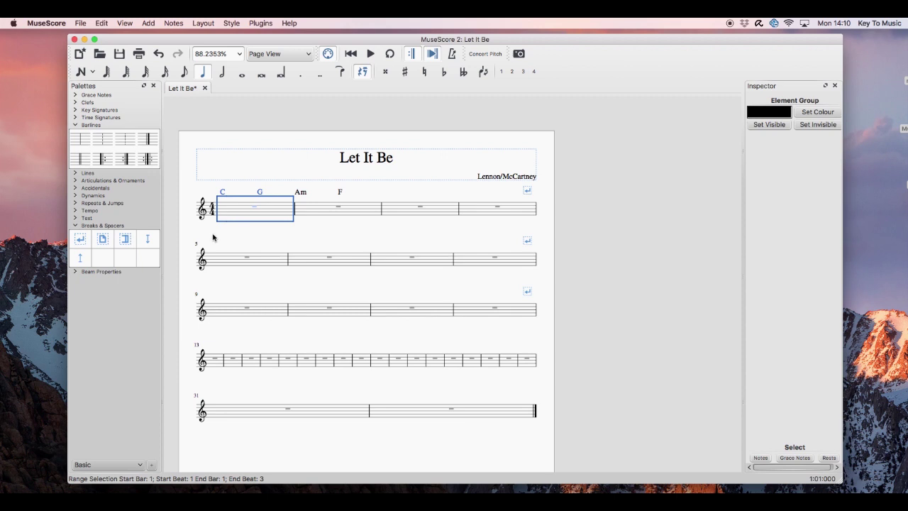
scroll(213, 198, down, 1)
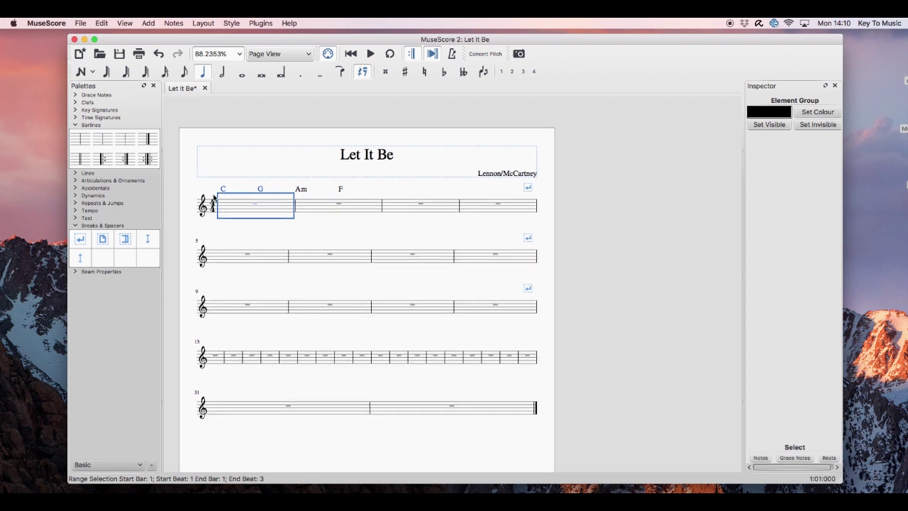
scroll(217, 193, left, 5)
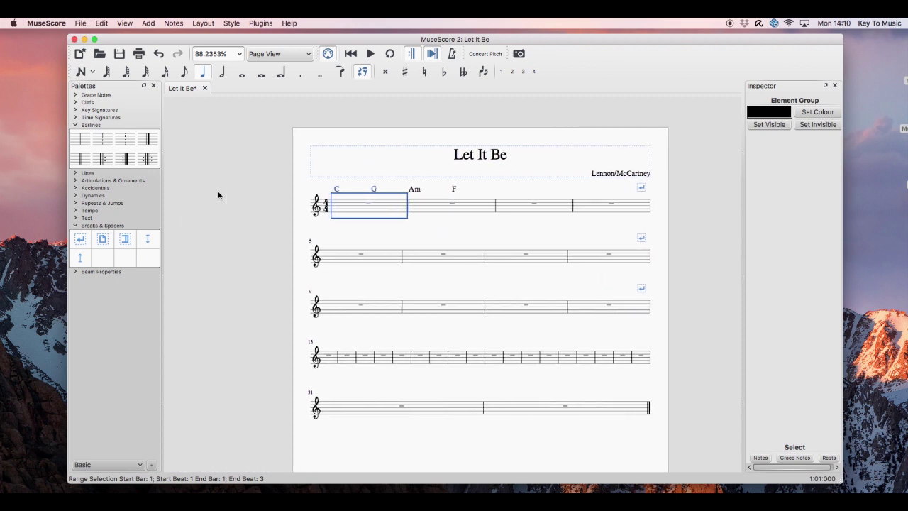
key(n)
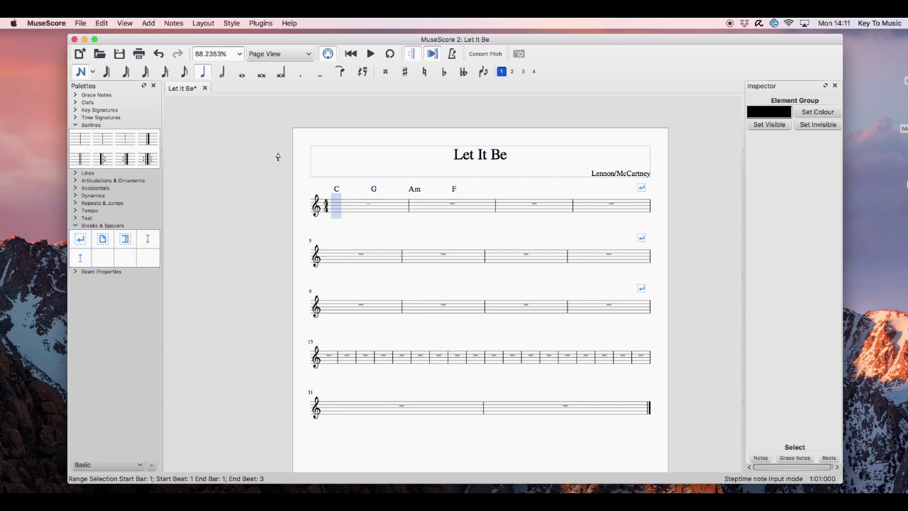
Enter four G crotchets across bar 1, then exit note input
click(333, 197)
click(337, 211)
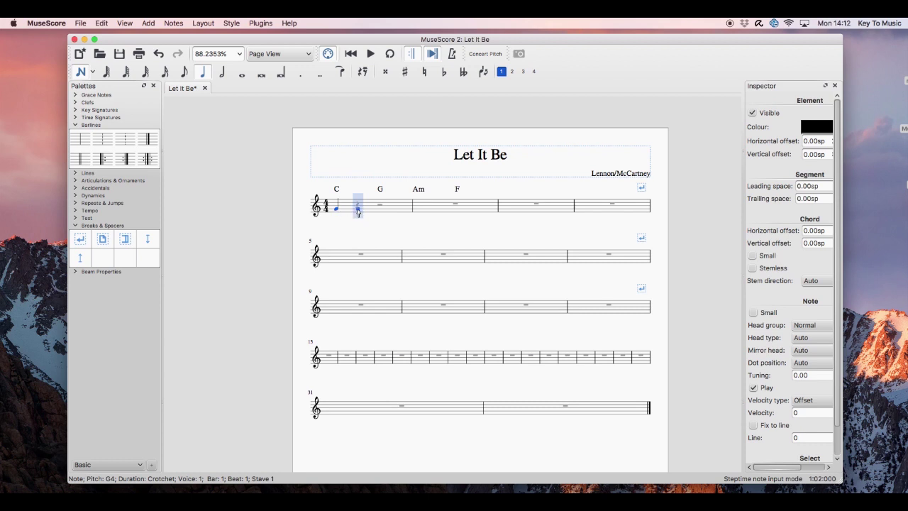
click(359, 211)
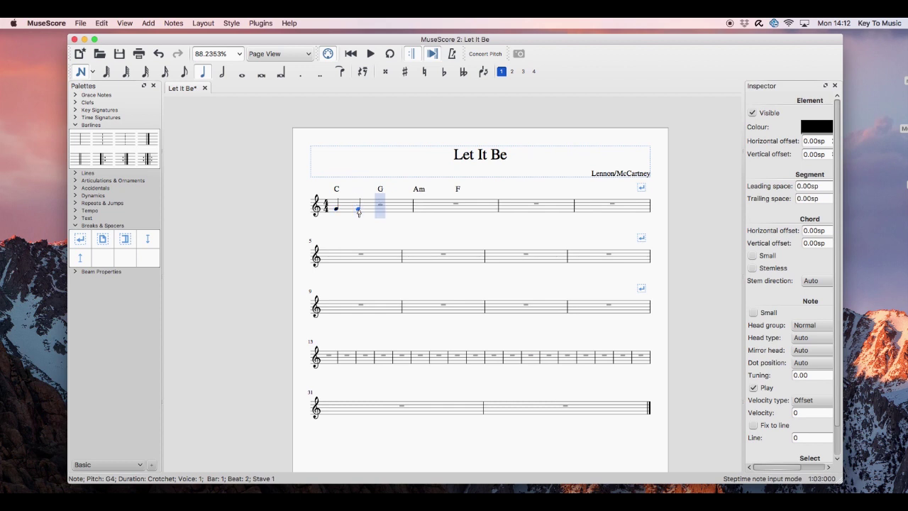
click(382, 211)
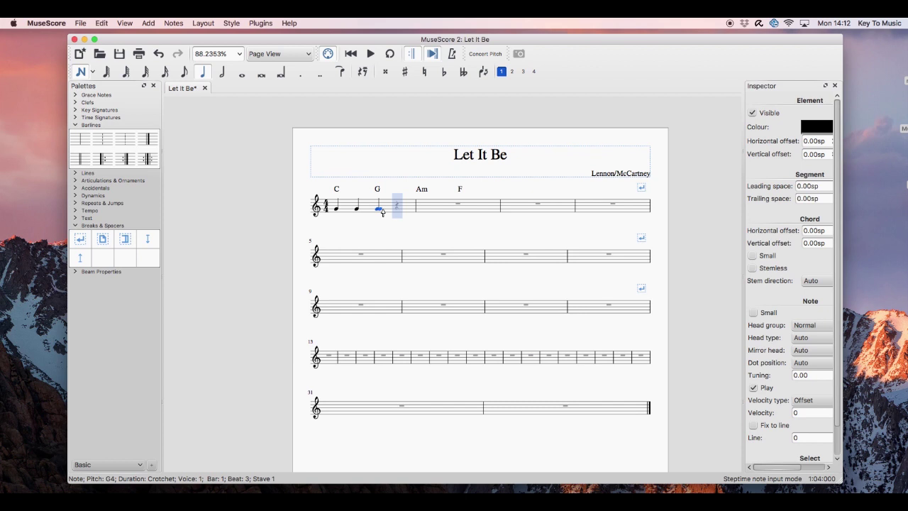
click(398, 211)
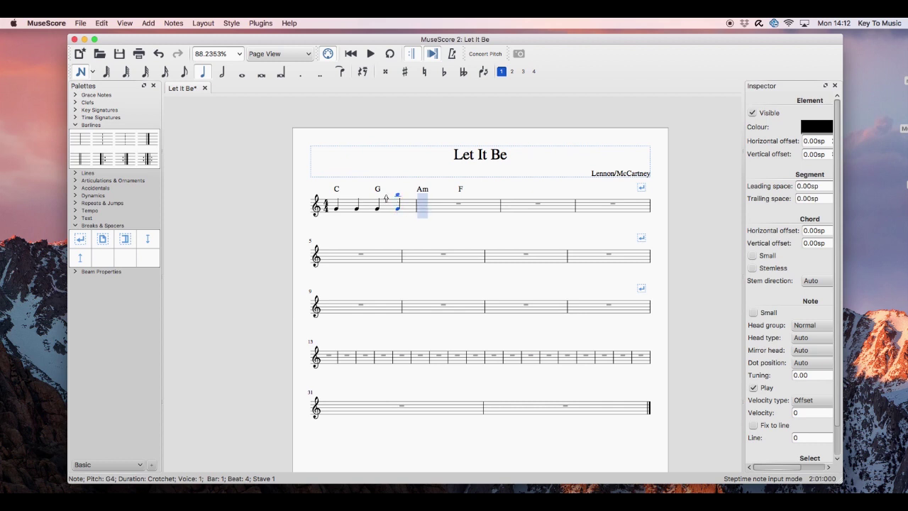
key(Escape)
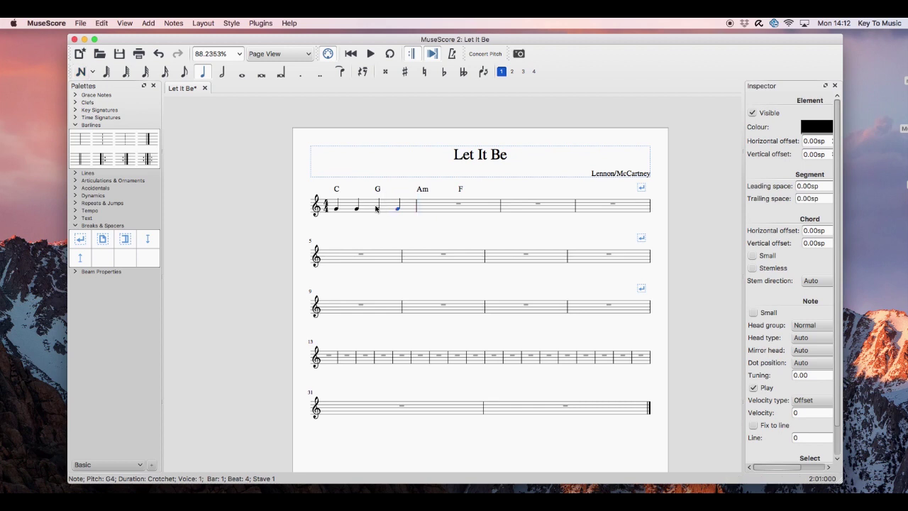
Toggle rhythmic slash notation on bar 1's notes, then deselect
click(338, 205)
click(348, 207)
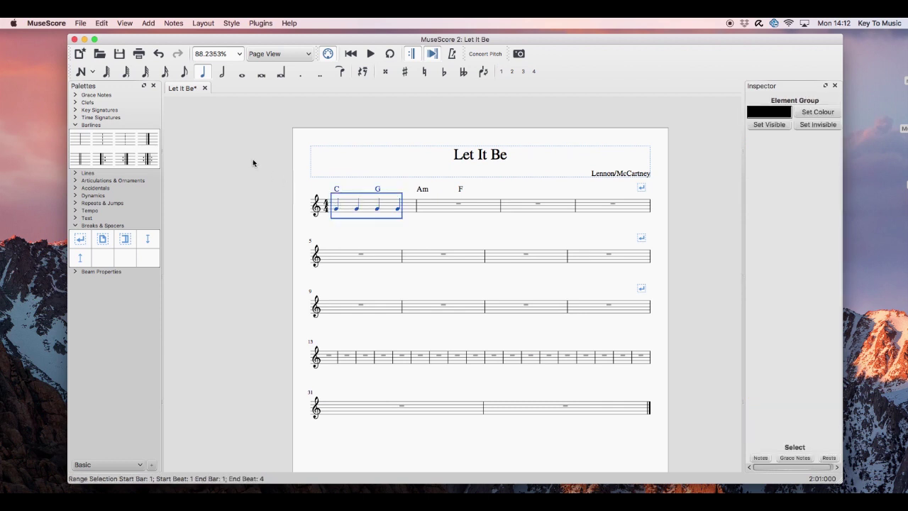
click(101, 23)
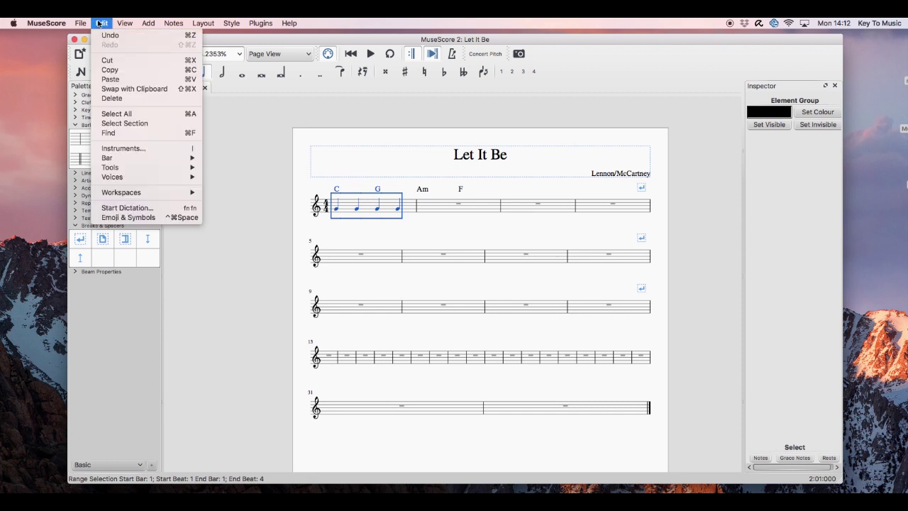
mouse_move(187, 171)
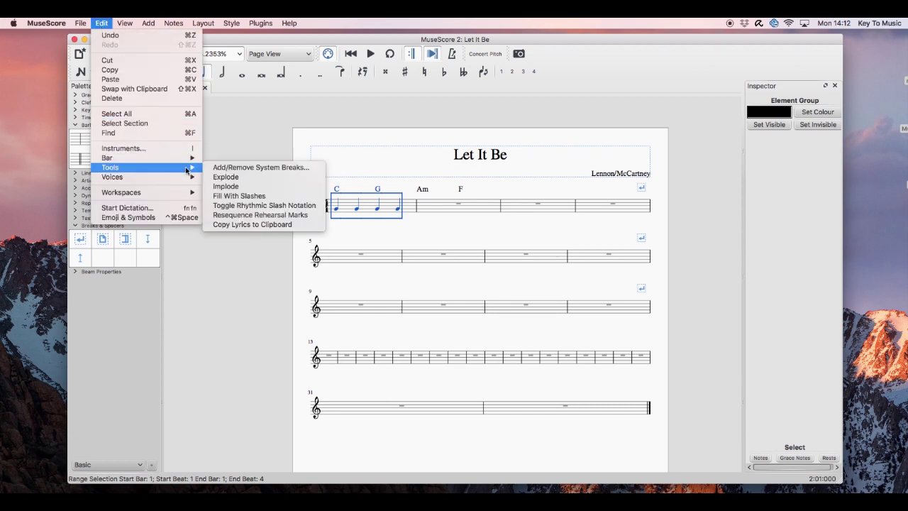
click(250, 206)
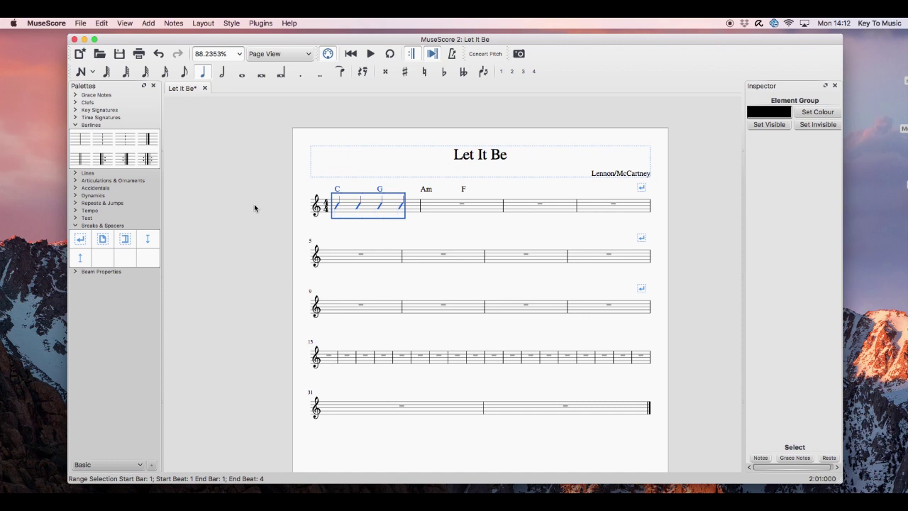
click(333, 229)
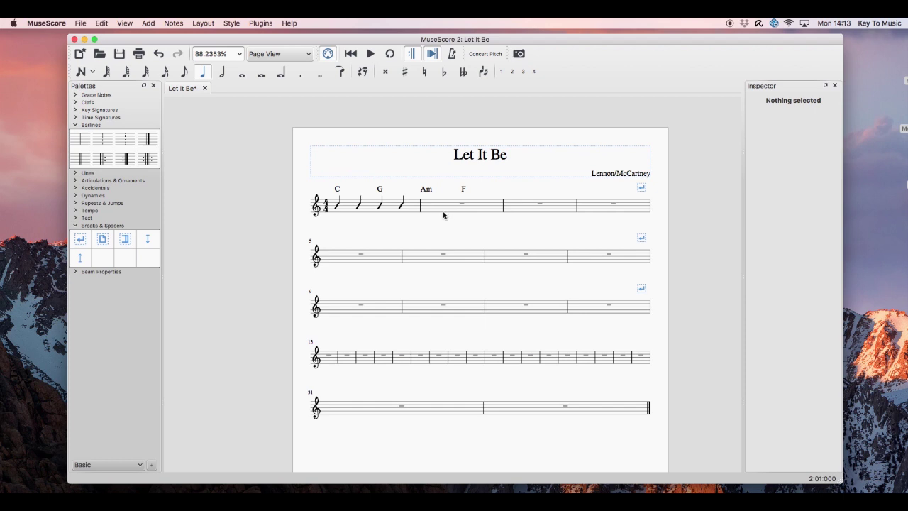
Enter chord symbols C and G over bar 3, then the next chord toward bar 4
click(511, 204)
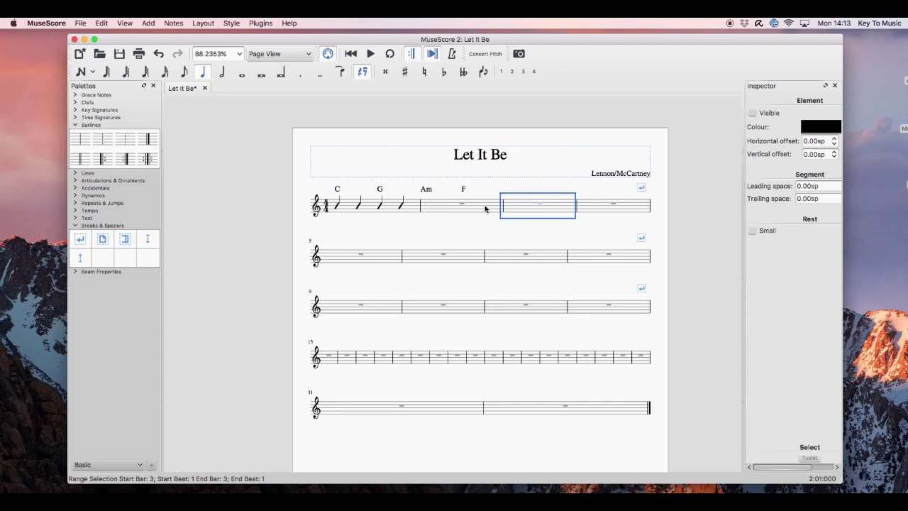
key(super+k)
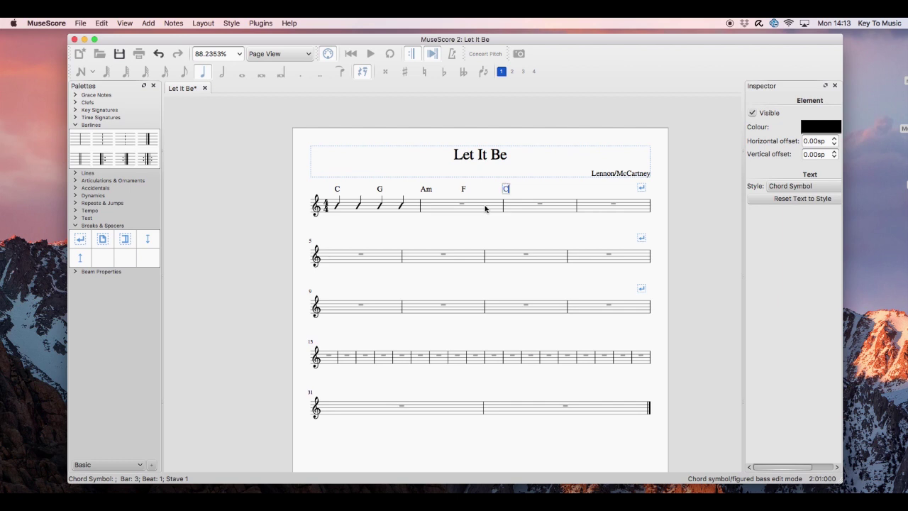
text(C)
key(space)
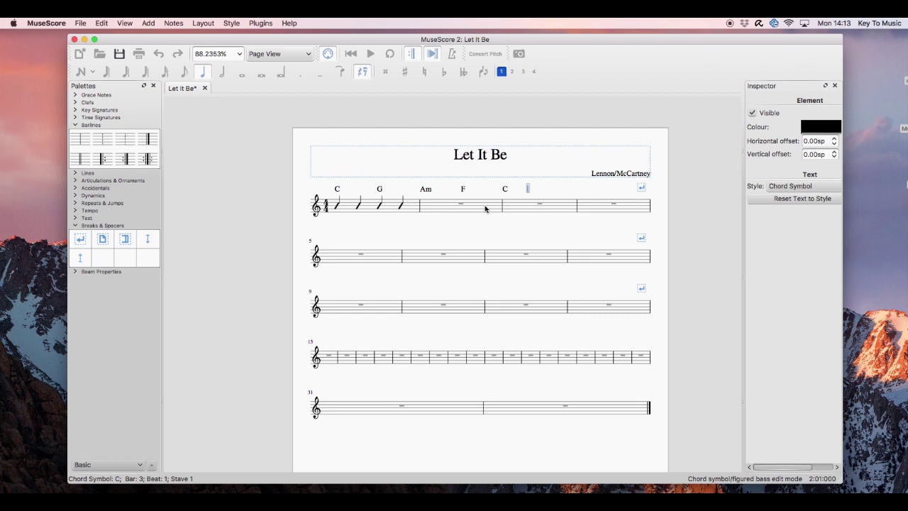
key(space)
text(G)
key(space)
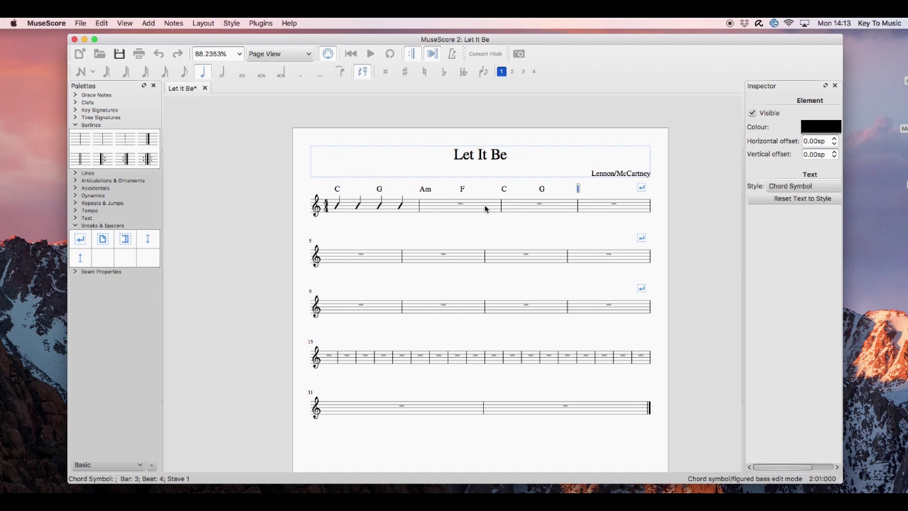
key(space)
key(space)
text(G)
key(space)
key(space)
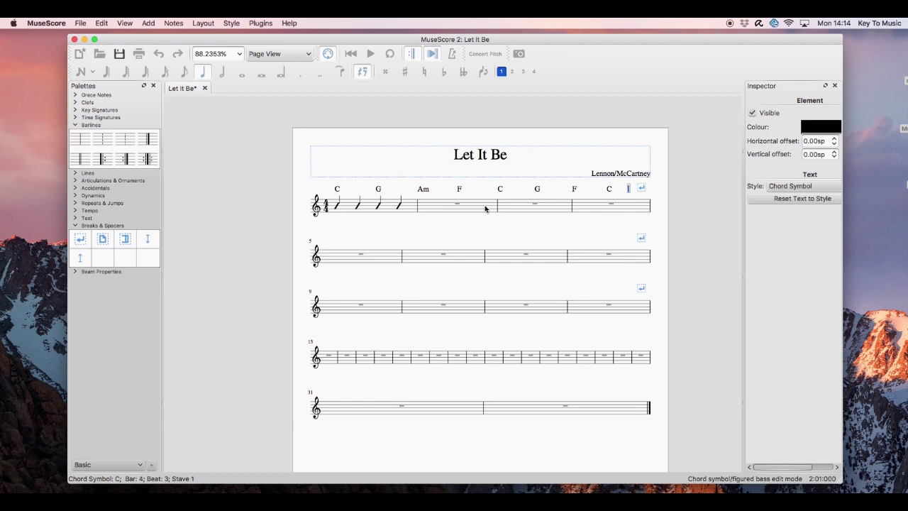
scroll(497, 207, left, 1)
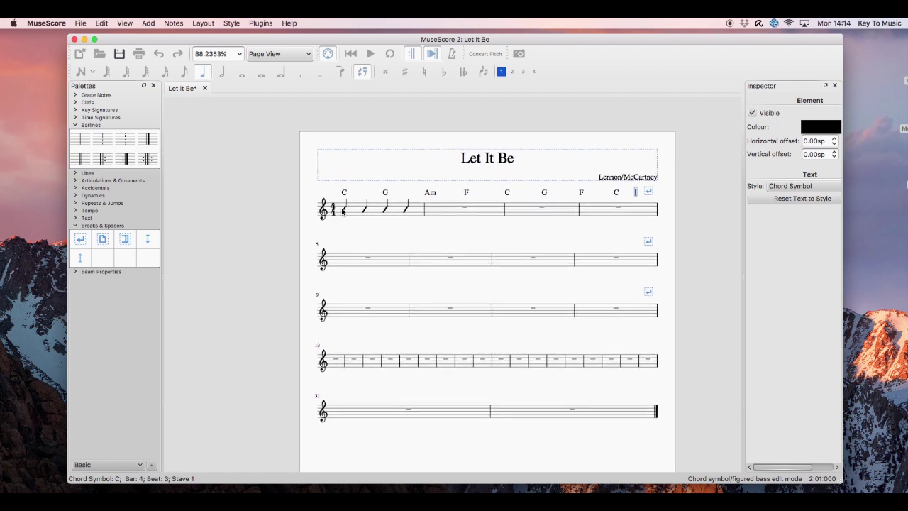
Copy bars 1–4 with their slashes and chords into bars 5–8
key(Escape)
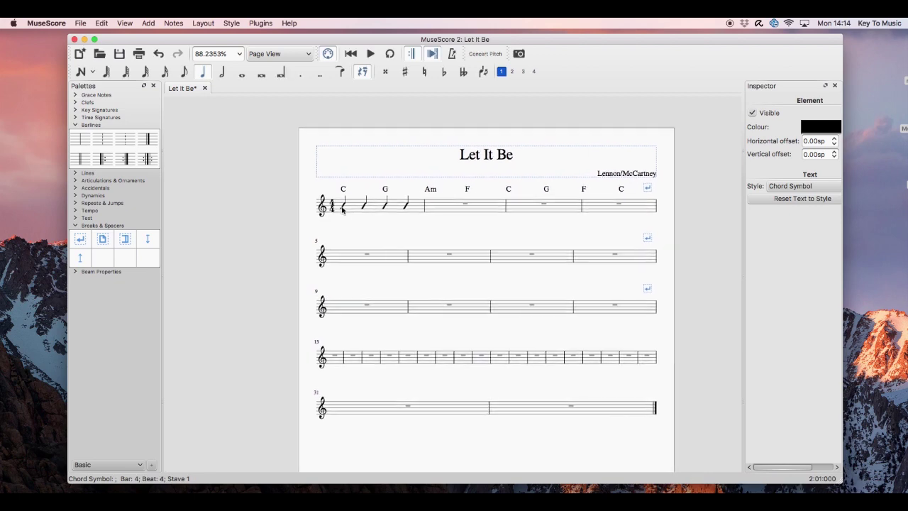
click(345, 207)
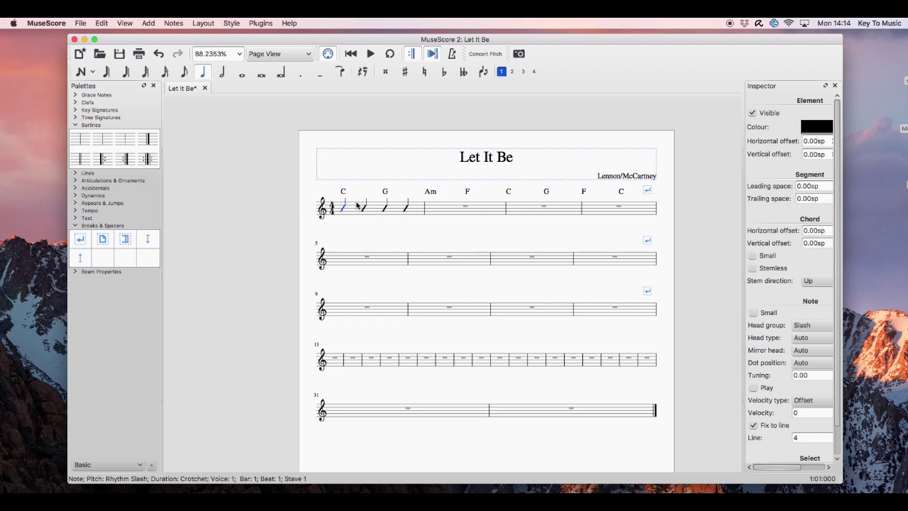
click(357, 207)
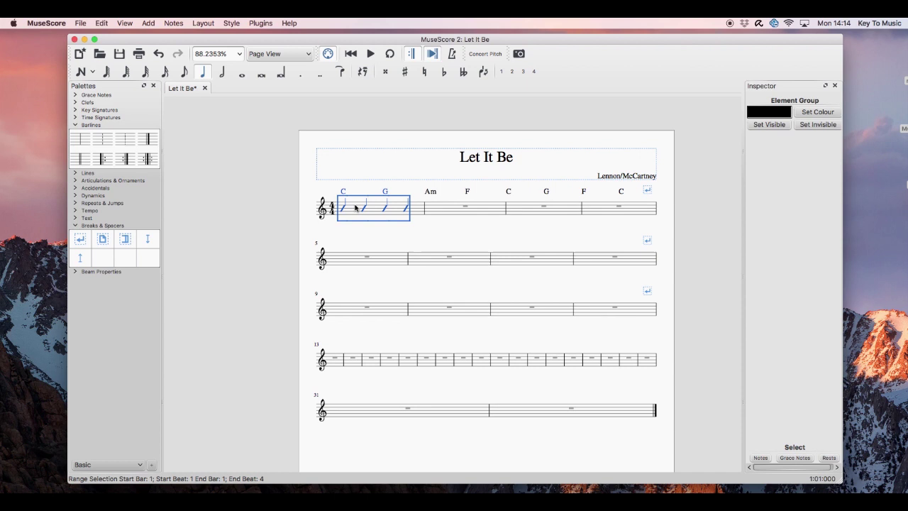
shift+click(635, 210)
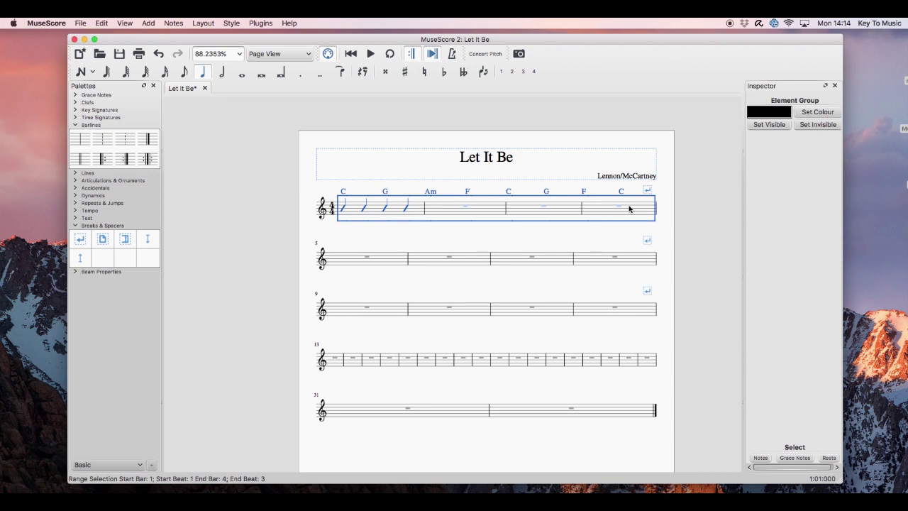
key(super+c)
click(348, 256)
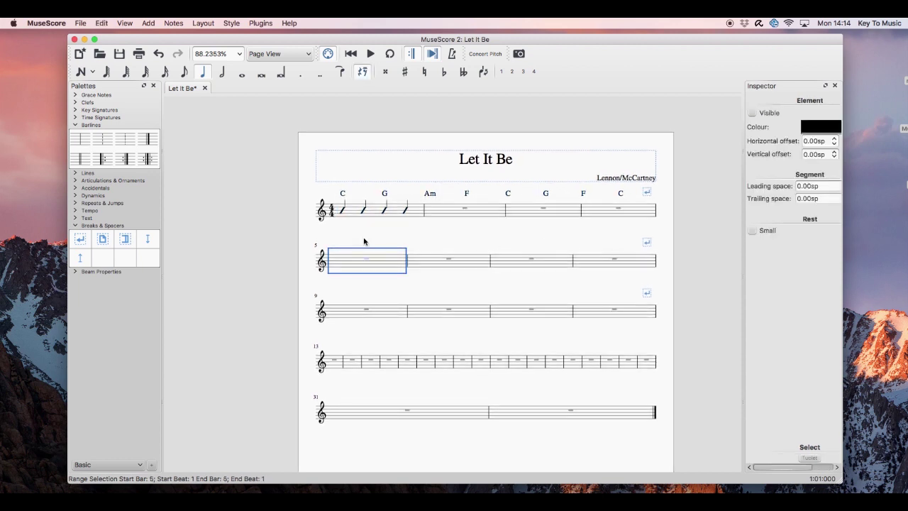
key(super+v)
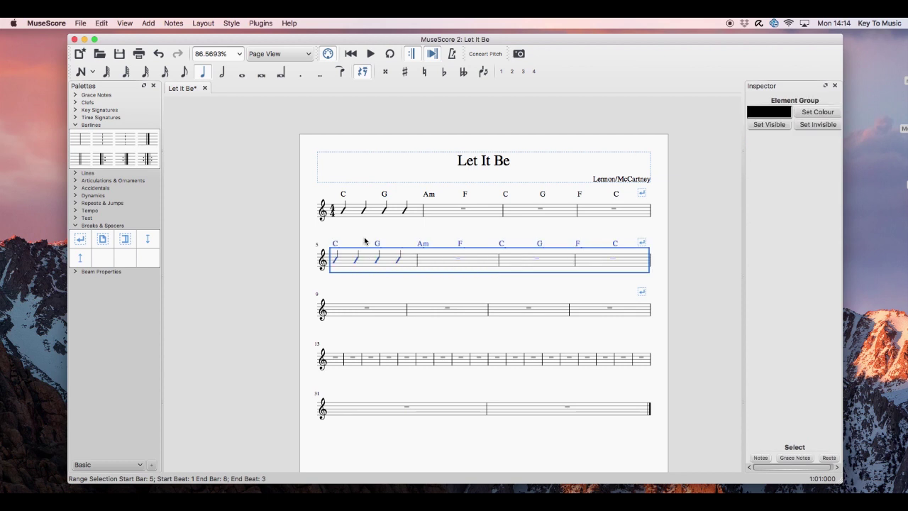
key(Escape)
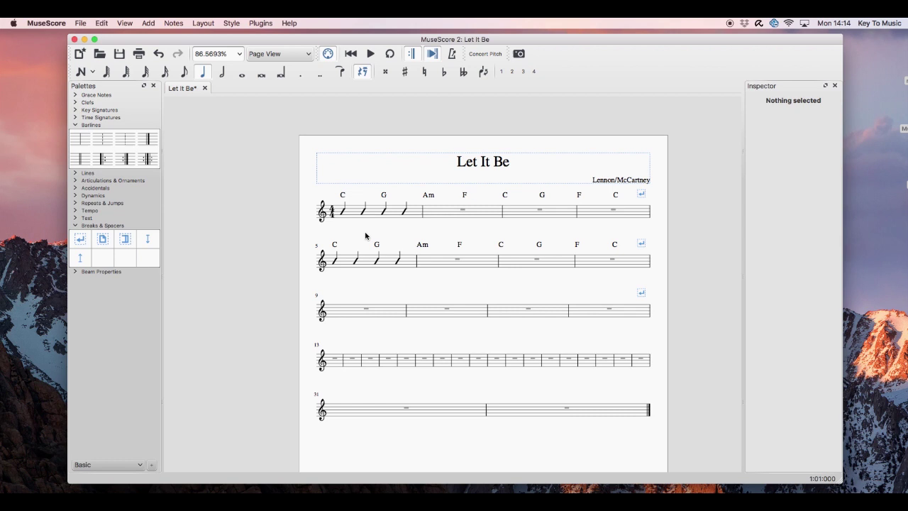
Turn all four slashes in bar 5 into hidden rests
click(398, 263)
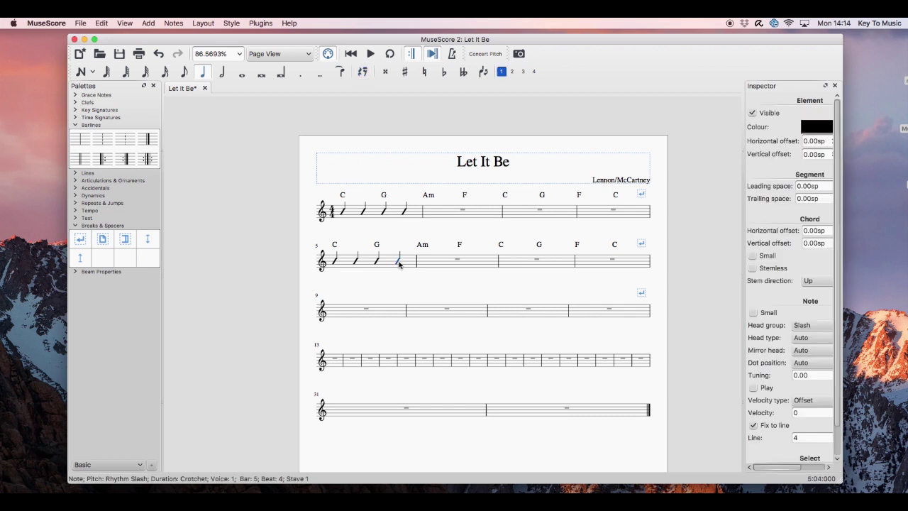
key(Delete)
key(v)
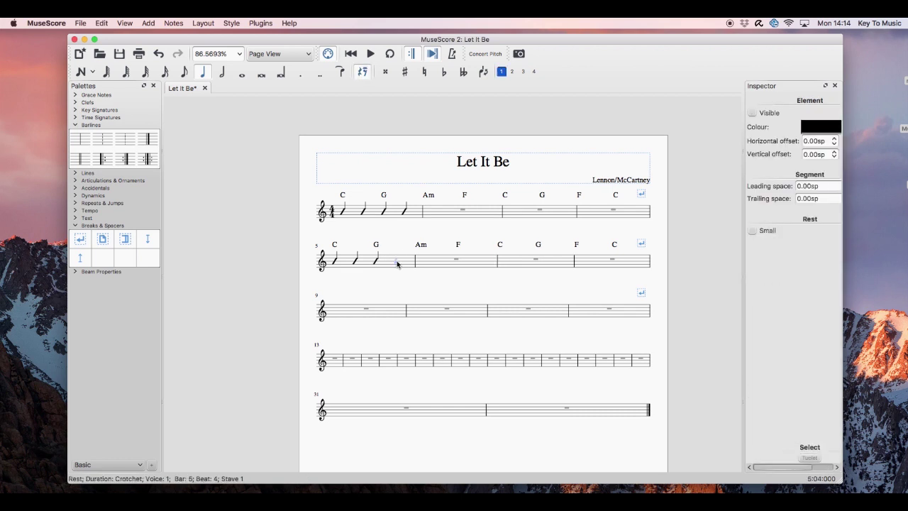
scroll(397, 264, up, 1)
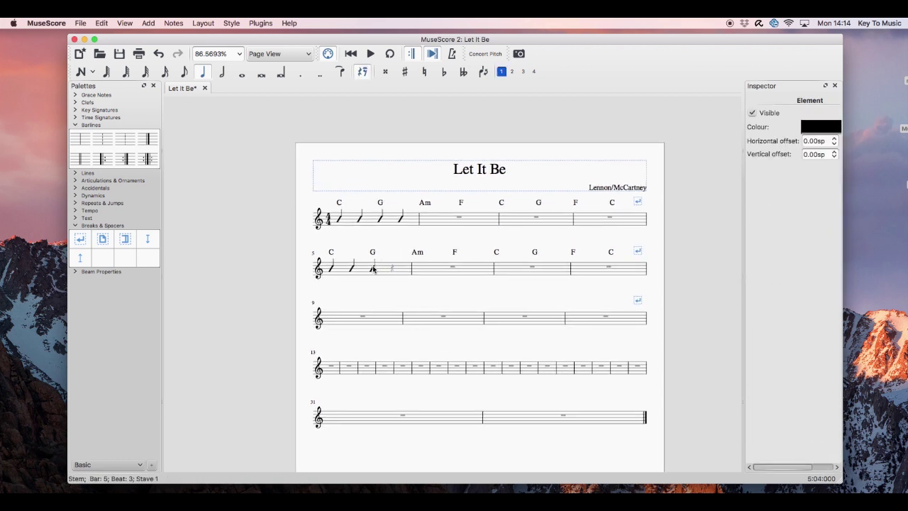
click(373, 269)
key(Delete)
key(v)
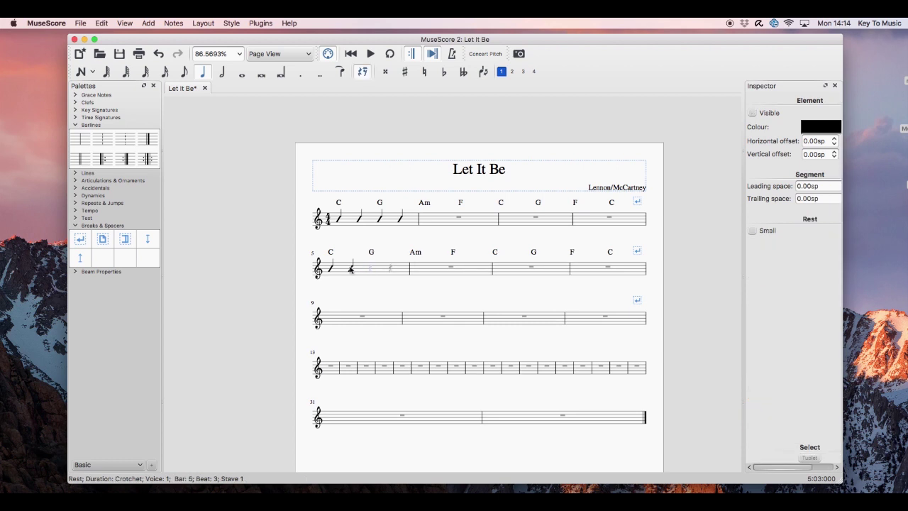
click(350, 269)
key(Delete)
key(v)
click(328, 268)
key(Delete)
key(v)
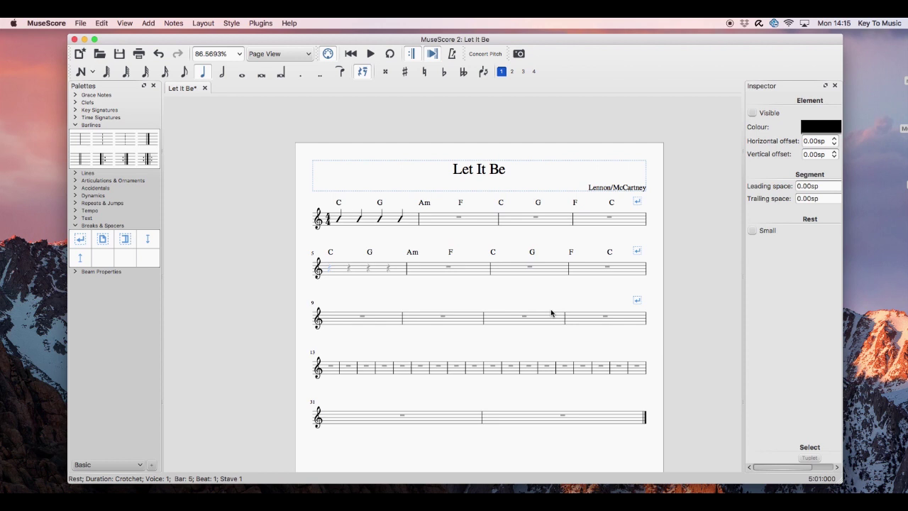
Place a start-repeat sign at bar 5 and an end-repeat barline at bar 8
scroll(552, 308, down, 5)
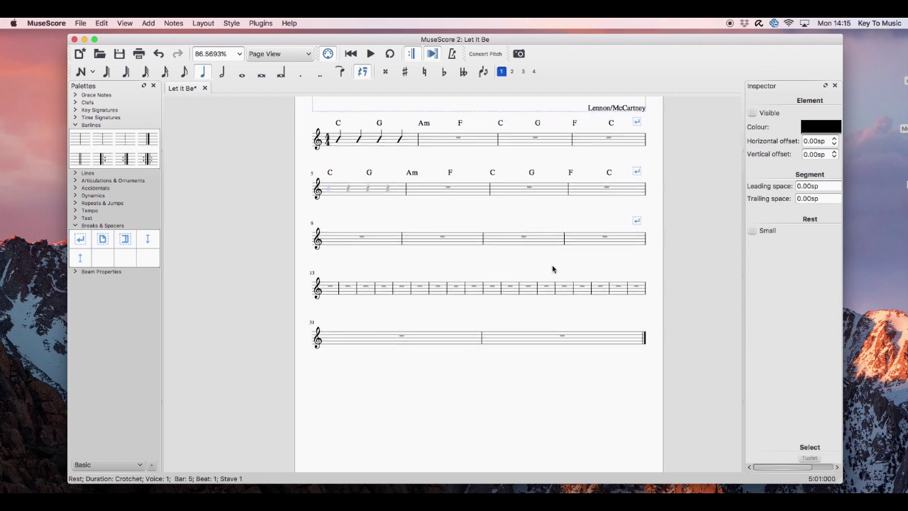
scroll(442, 232, up, 1)
scroll(443, 232, up, 6)
scroll(442, 232, right, 2)
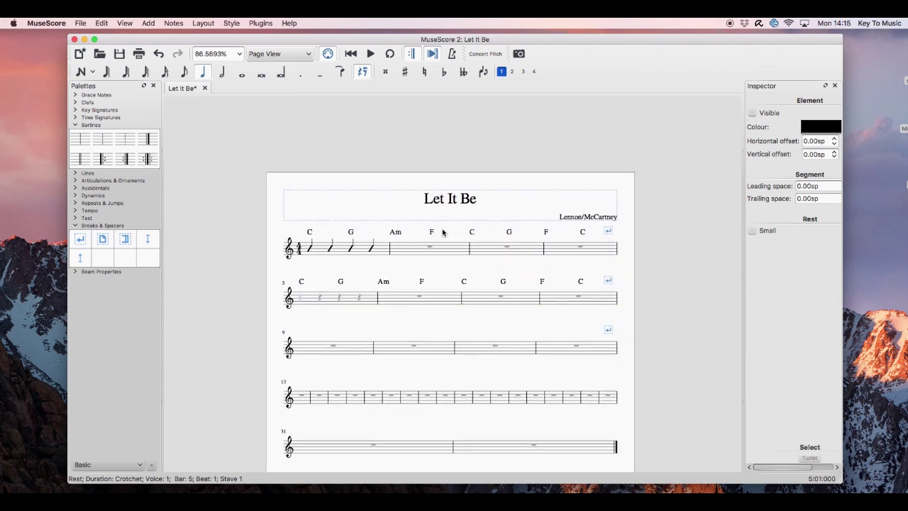
scroll(442, 232, down, 5)
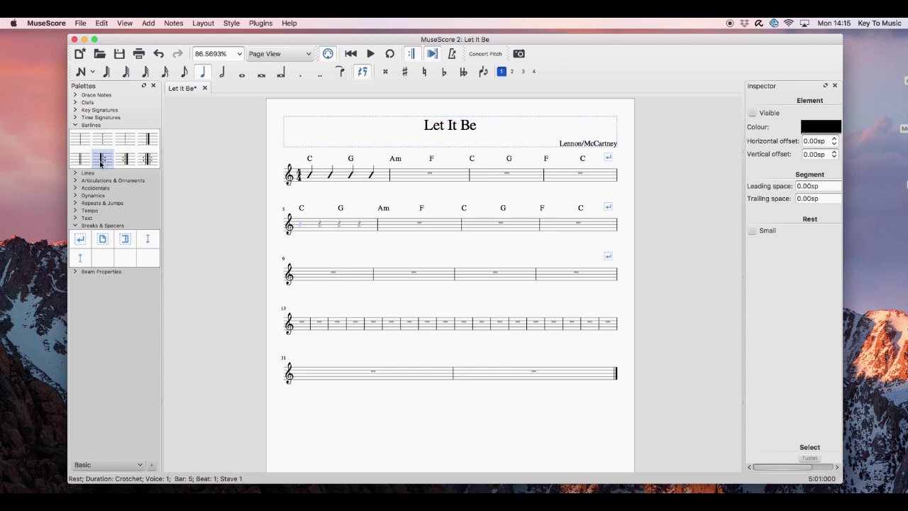
drag(100, 163, 295, 224)
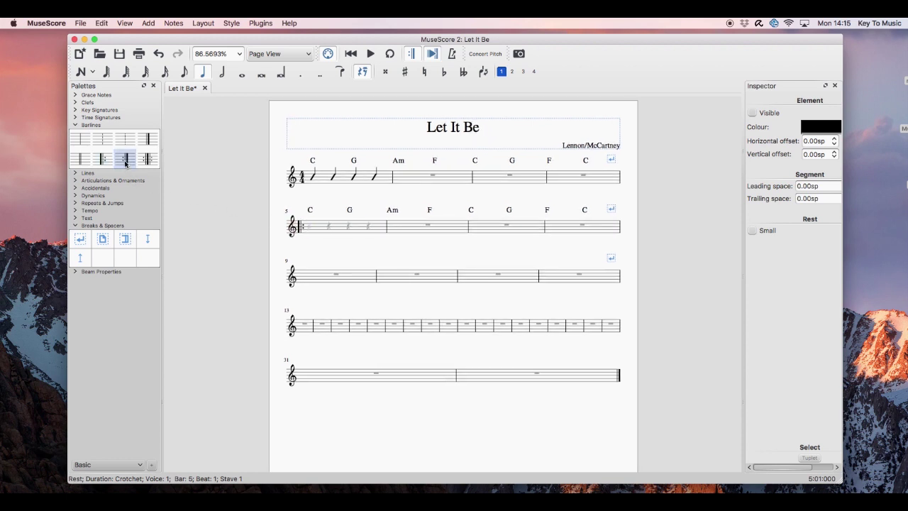
drag(147, 170, 611, 226)
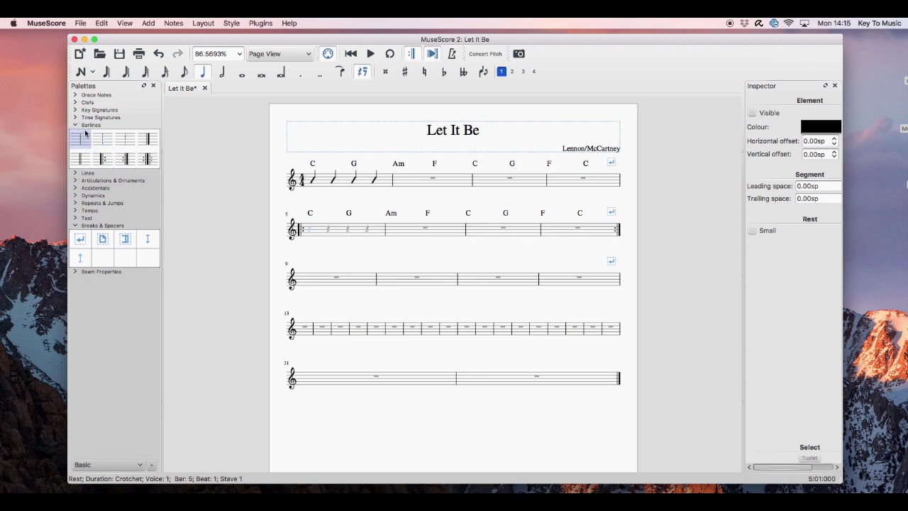
Add stave text reading 'Verse 1' above bar 5
click(83, 219)
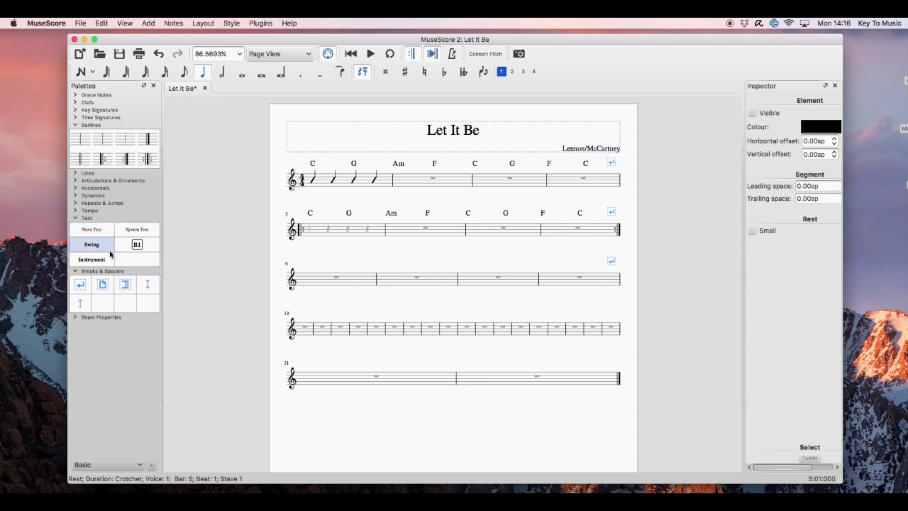
click(91, 231)
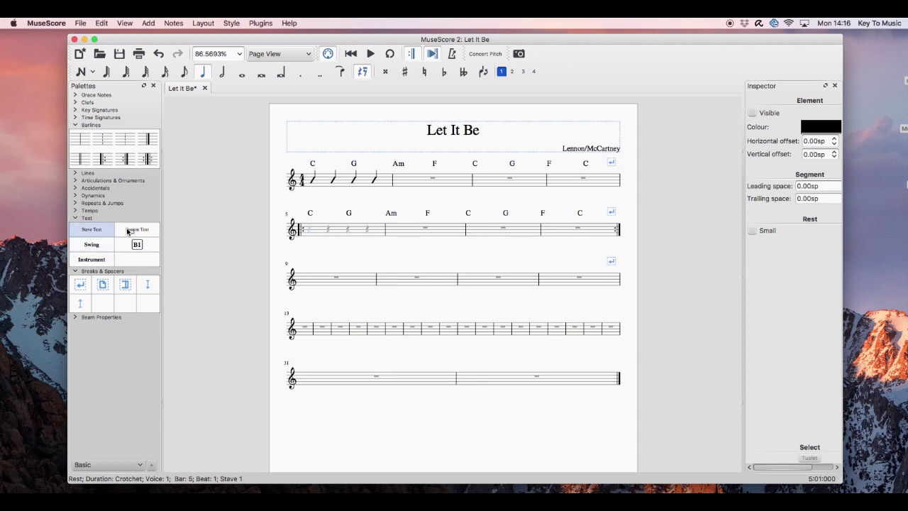
drag(127, 230, 301, 227)
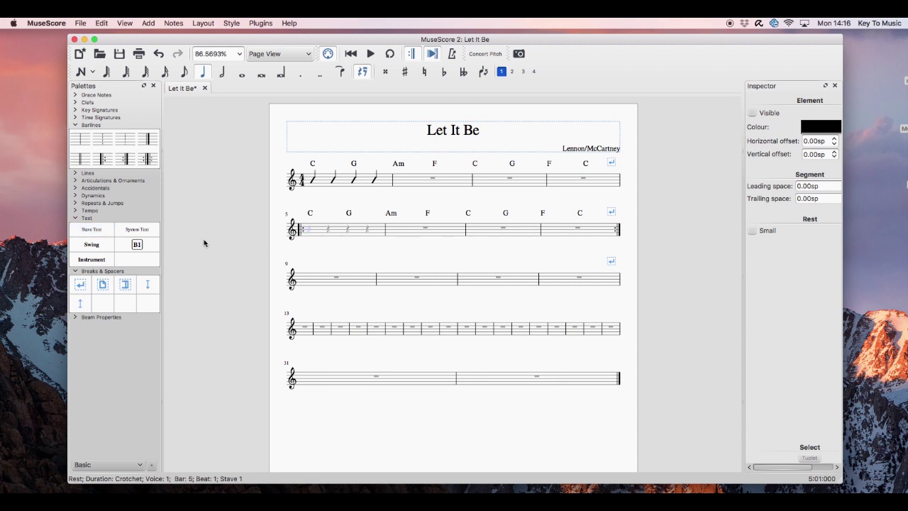
drag(92, 230, 322, 205)
double_click(323, 206)
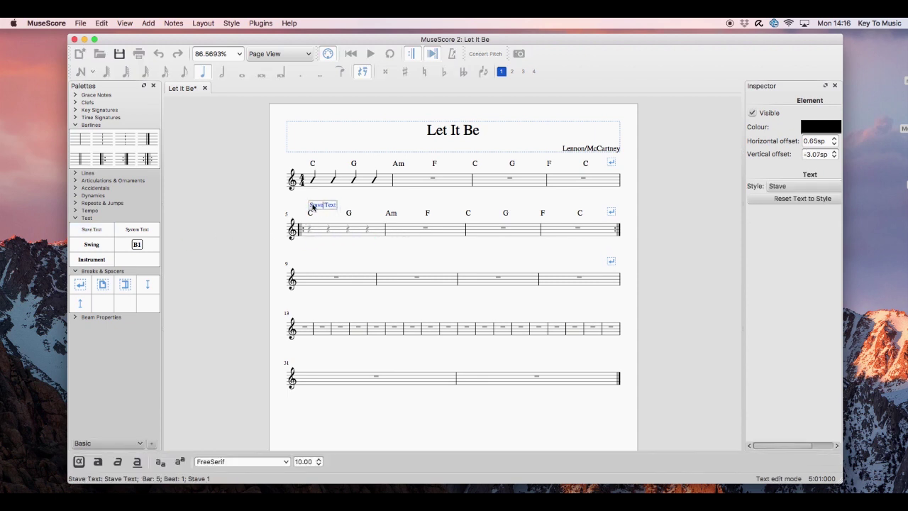
key(BackSpace)
text(Verse 1)
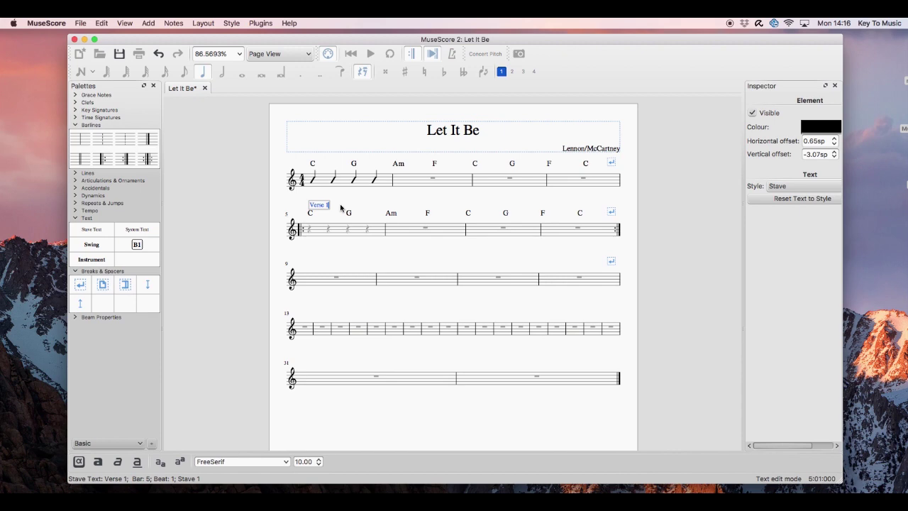
Raise the 'Verse 1' stave text font size from 10 to 11
scroll(341, 208, down, 5)
scroll(341, 208, left, 3)
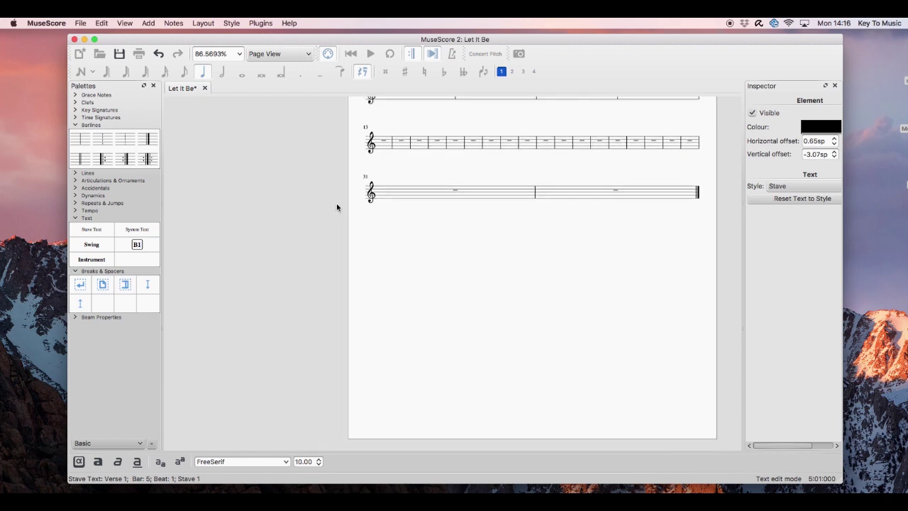
key(Escape)
scroll(424, 276, up, 5)
scroll(424, 275, right, 3)
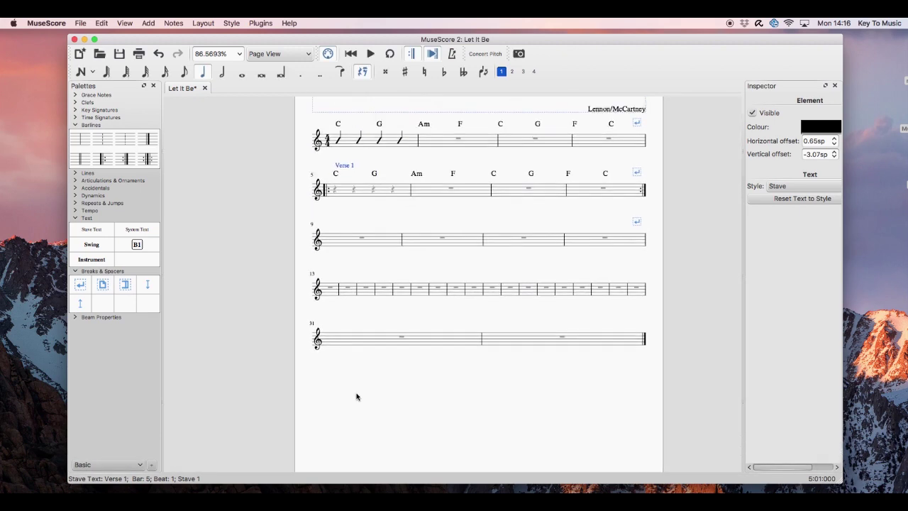
scroll(284, 205, right, 2)
scroll(284, 205, up, 1)
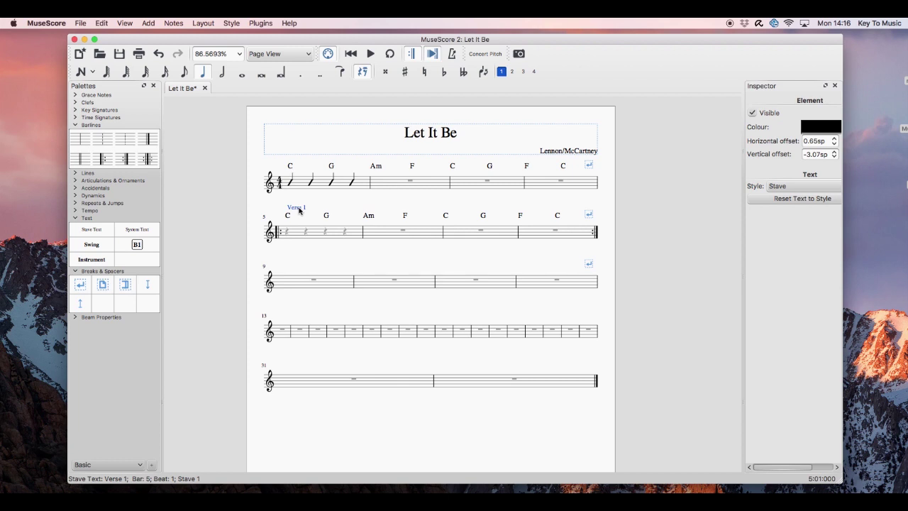
double_click(298, 210)
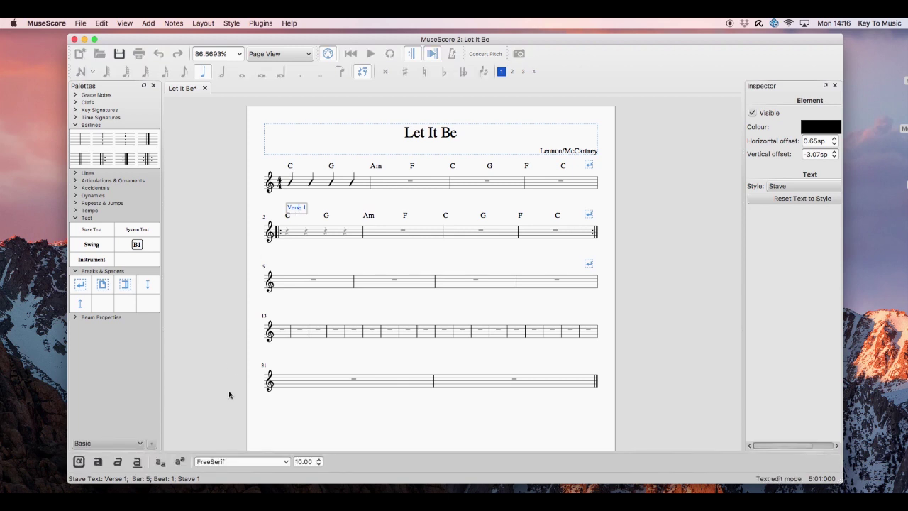
click(287, 464)
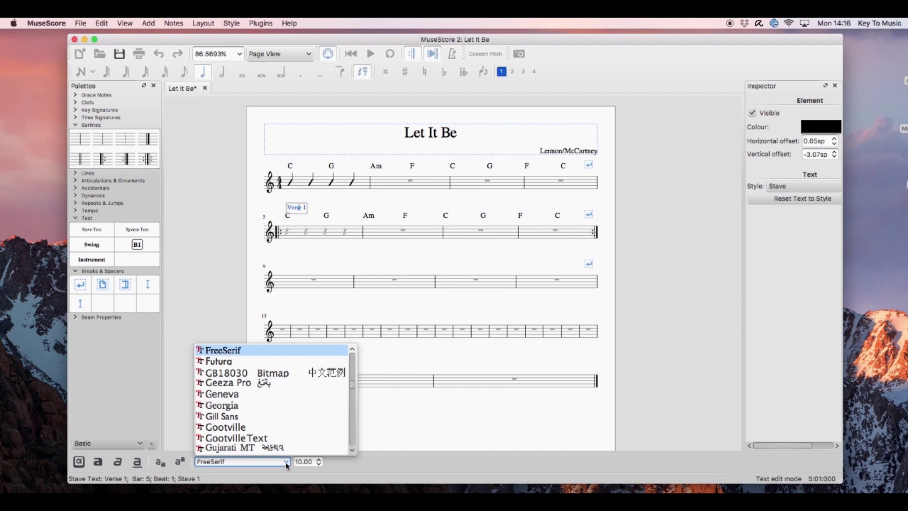
click(318, 461)
click(318, 460)
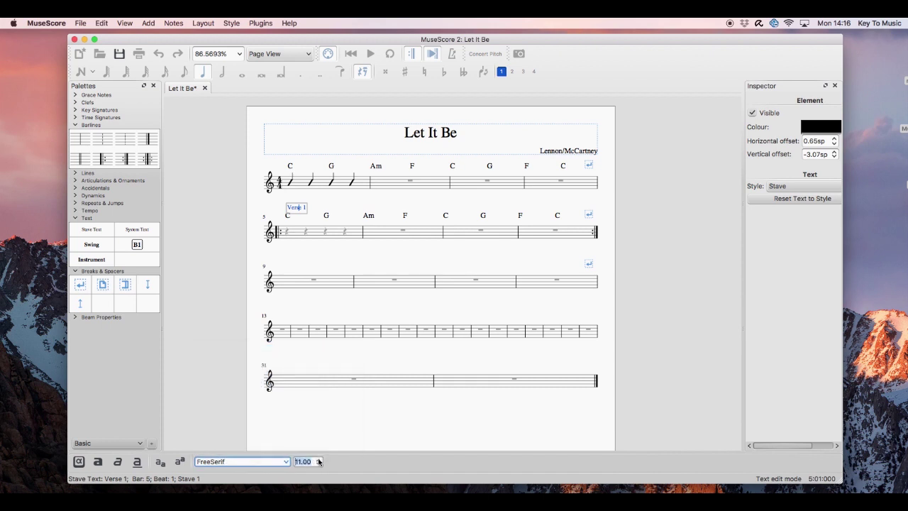
click(183, 365)
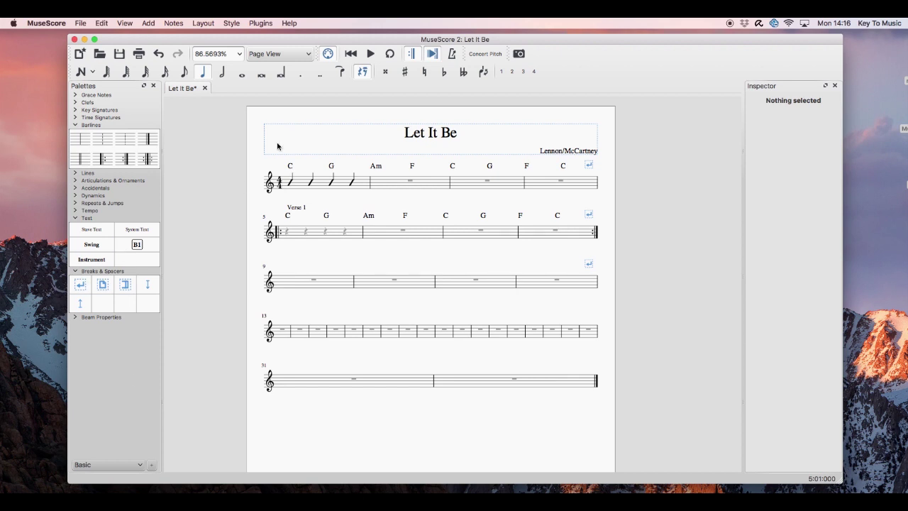
Increase the Chord Symbol text style size from 12 to 16 in Style > Text
click(237, 25)
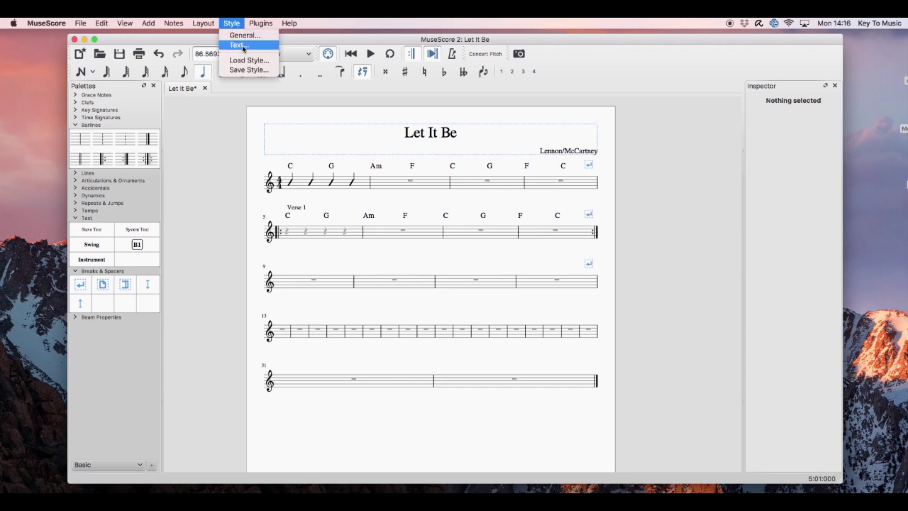
click(238, 45)
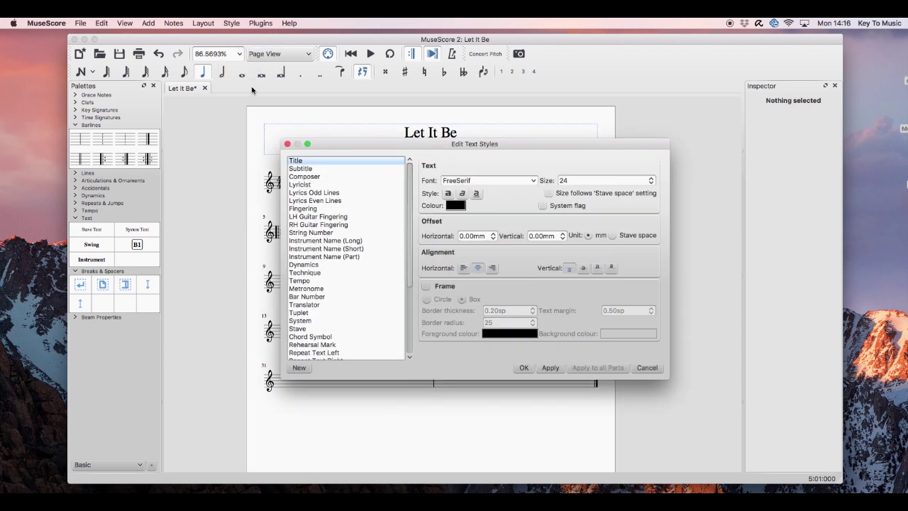
click(307, 337)
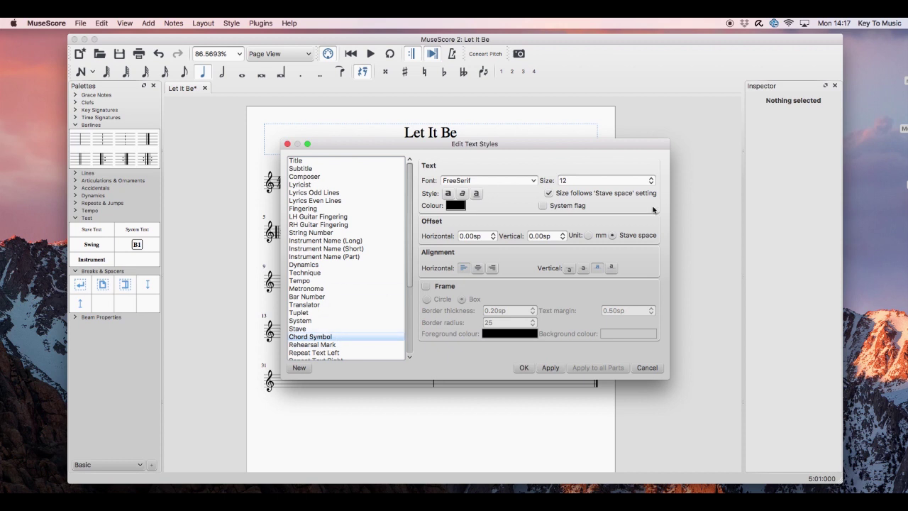
click(651, 178)
click(652, 179)
click(651, 178)
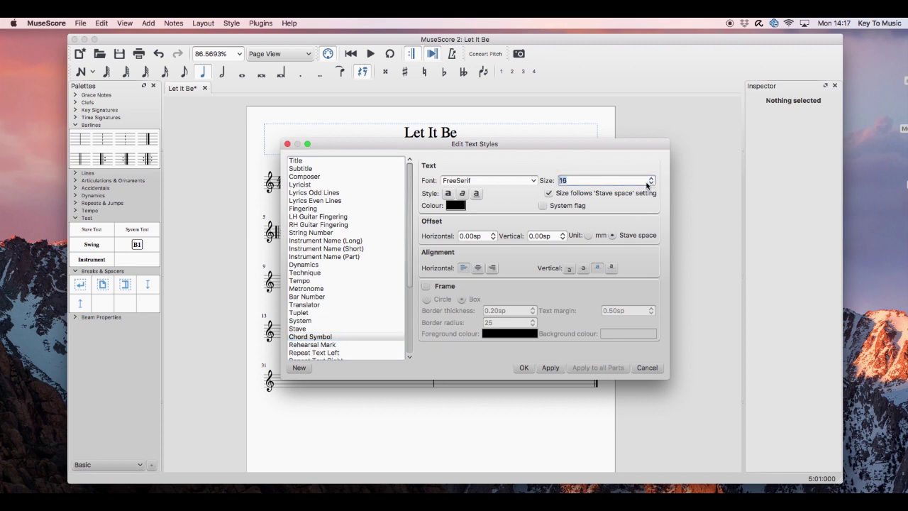
click(651, 178)
click(525, 367)
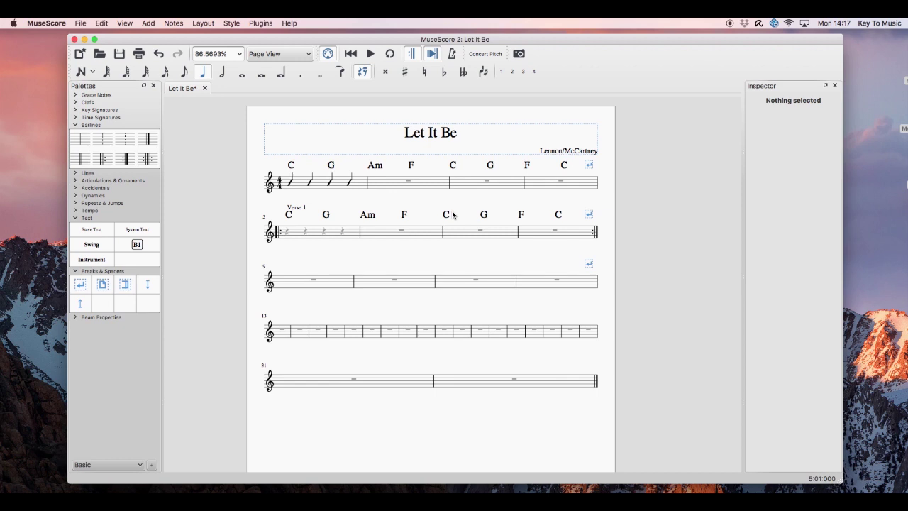
click(468, 234)
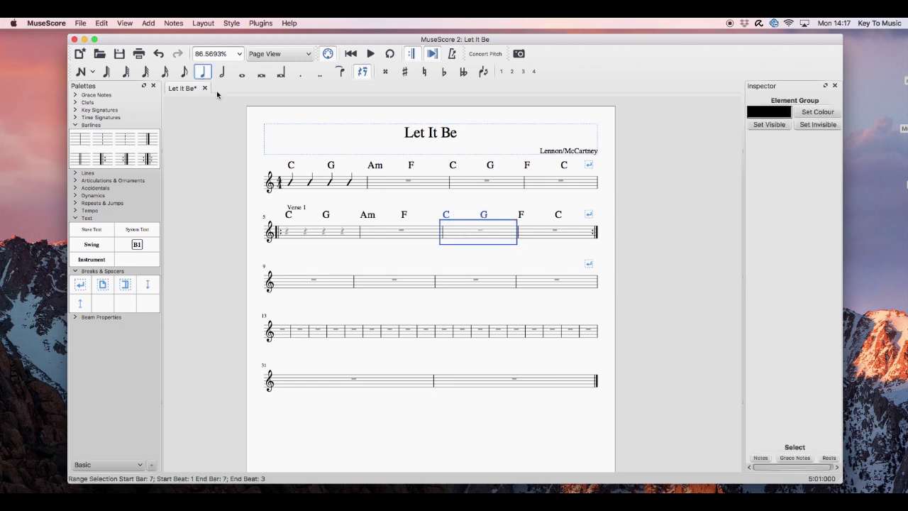
Browse the Edit and Add menus, then dismiss them without choosing anything
click(101, 22)
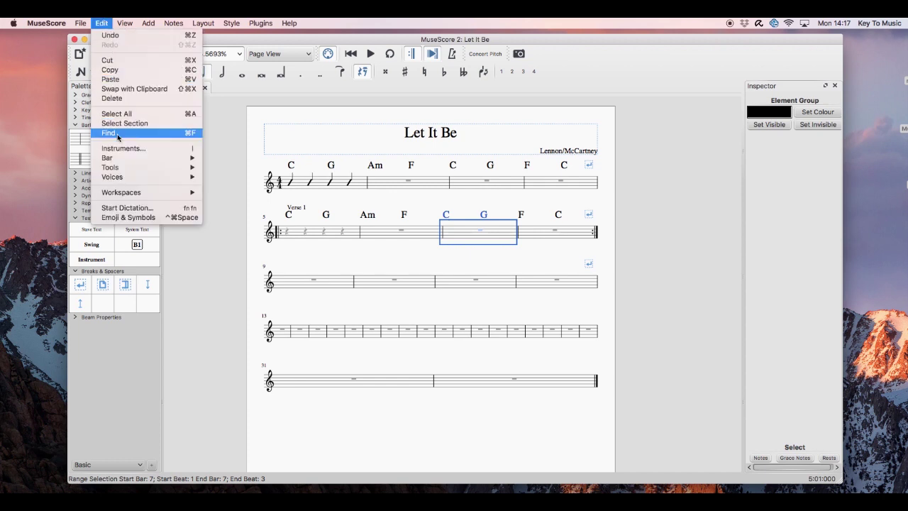
mouse_move(119, 159)
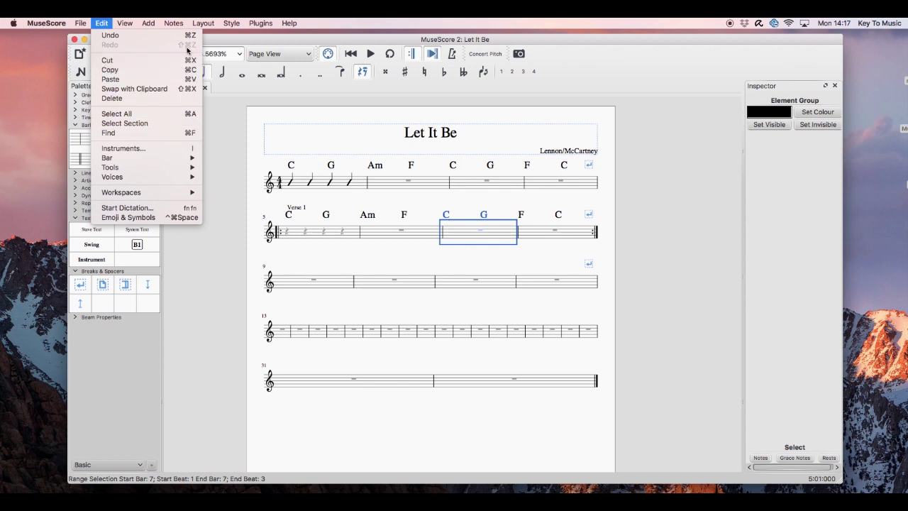
mouse_move(151, 27)
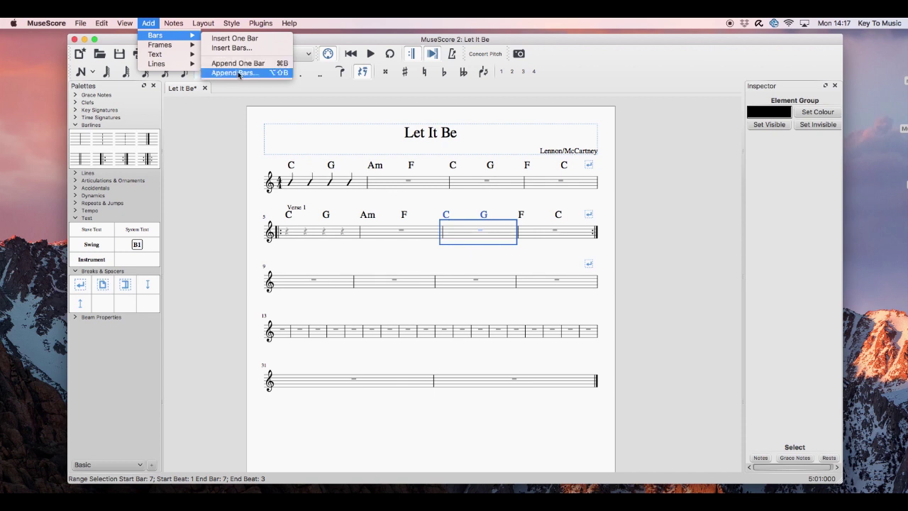
mouse_move(184, 56)
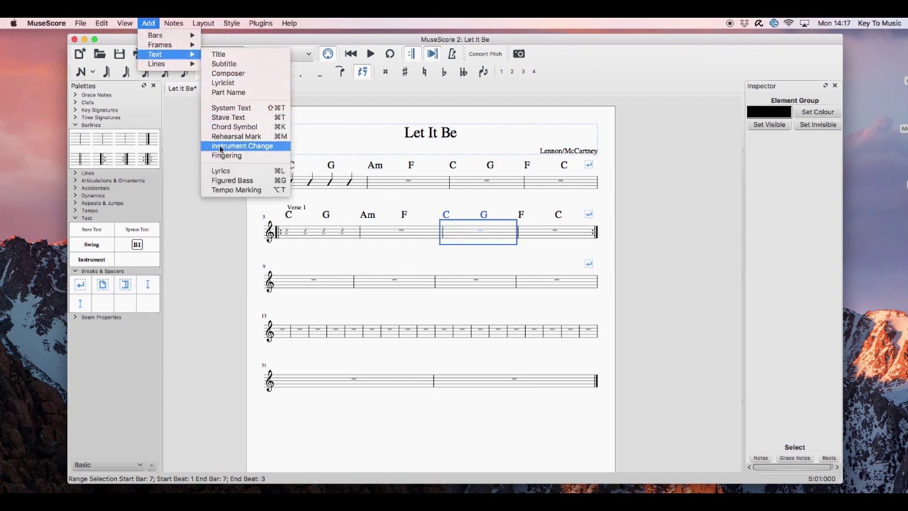
click(189, 228)
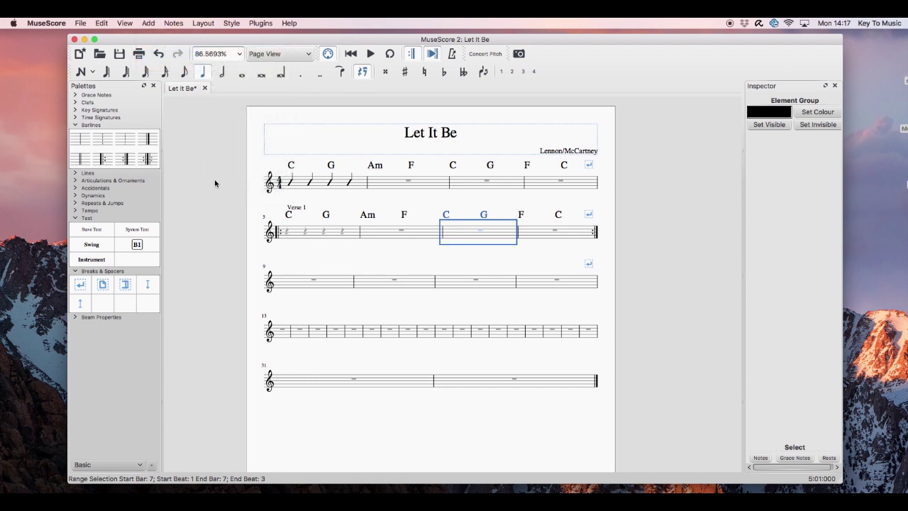